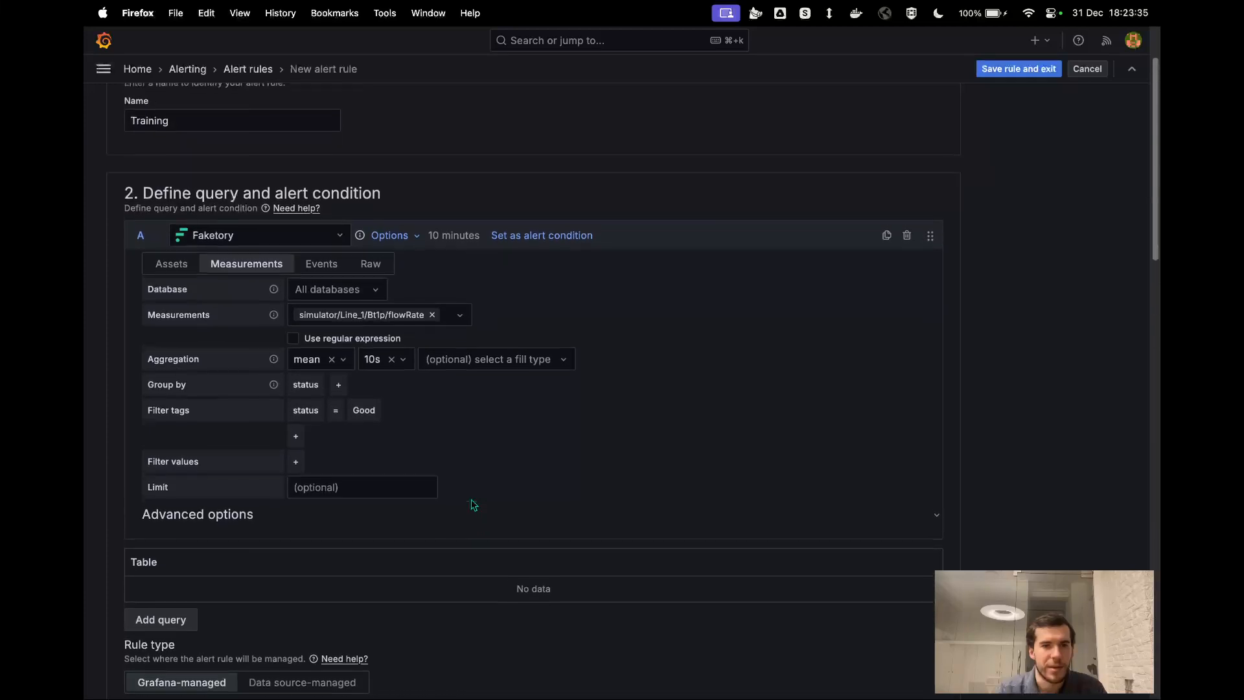
# Replace the measurement in query A with simulator/Line_1/Bt2s/flowRate.
pyautogui.click(446, 333)
pyautogui.scroll(-5, 452, 485)
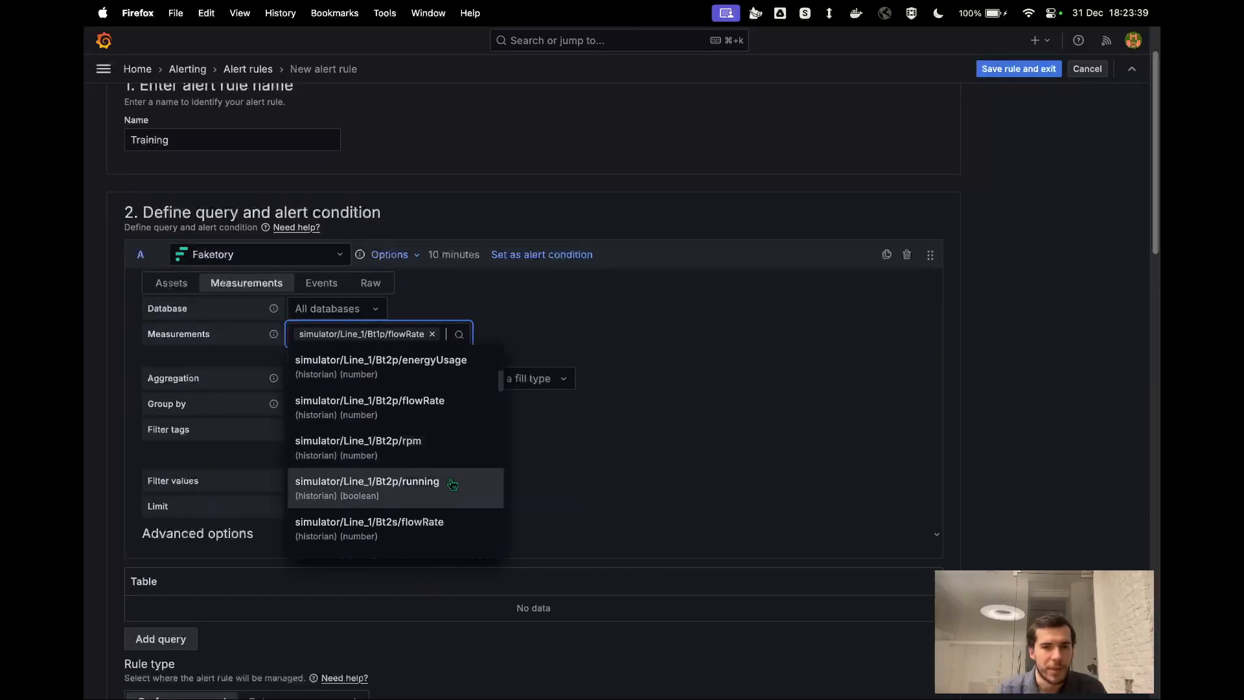
pyautogui.scroll(-2, 431, 483)
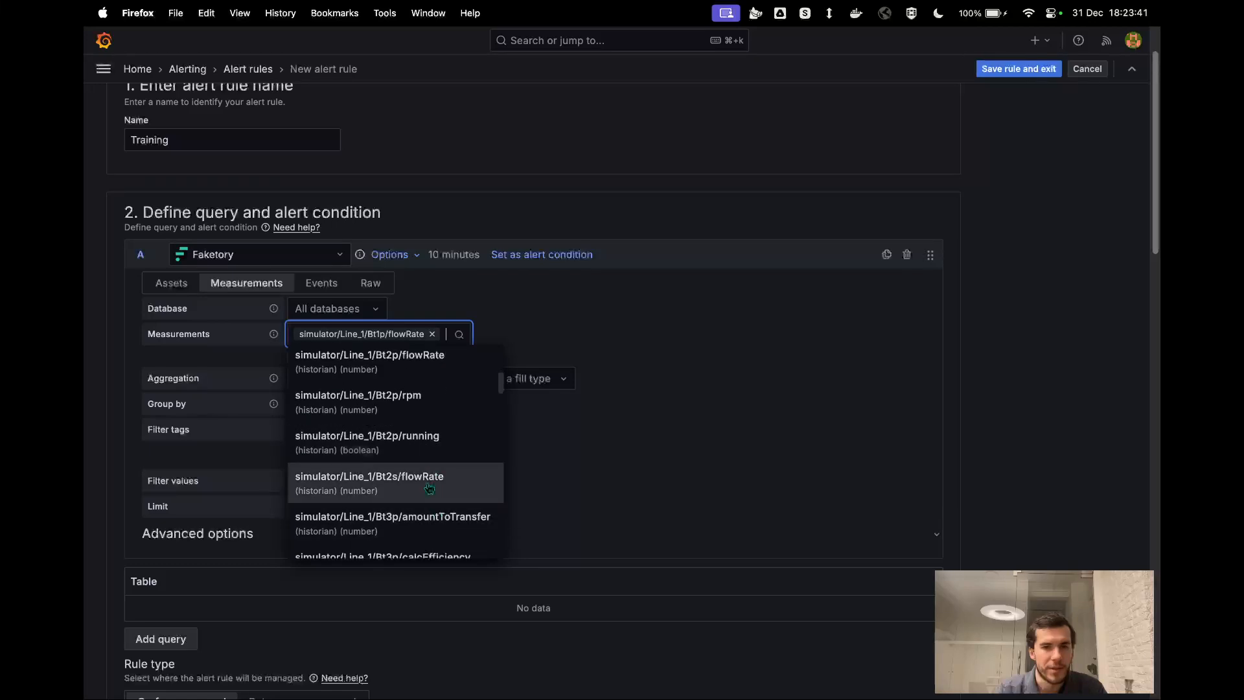
pyautogui.click(429, 488)
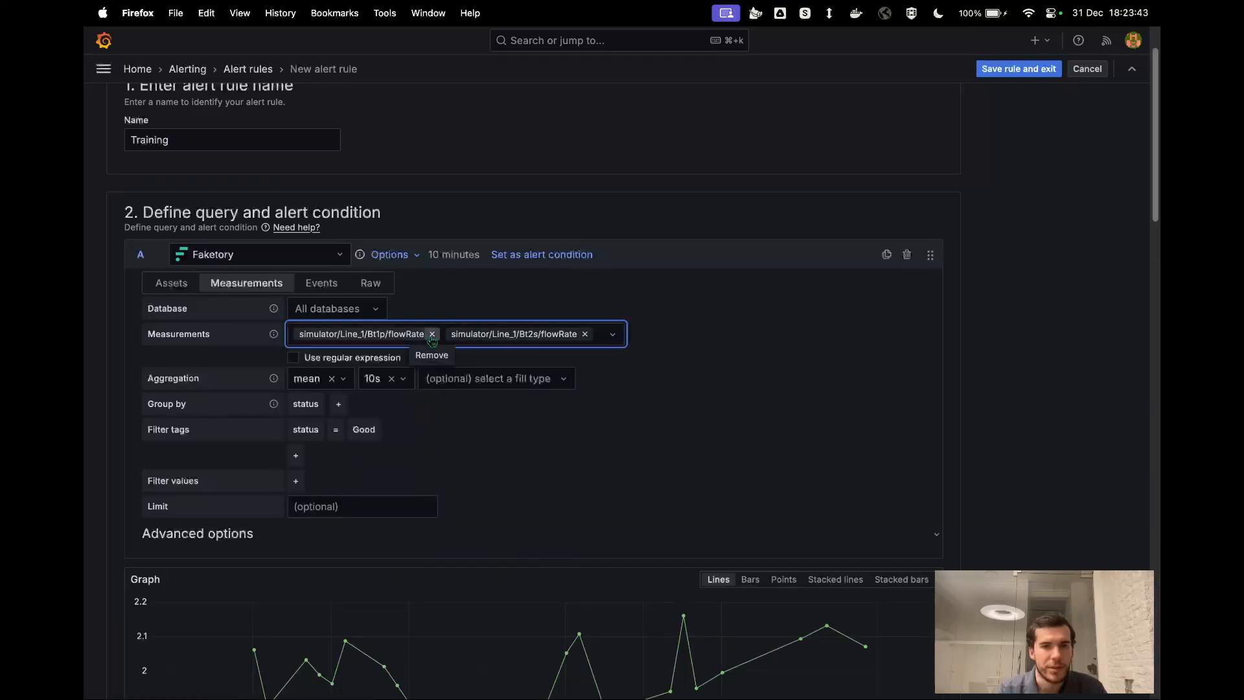
pyautogui.click(432, 334)
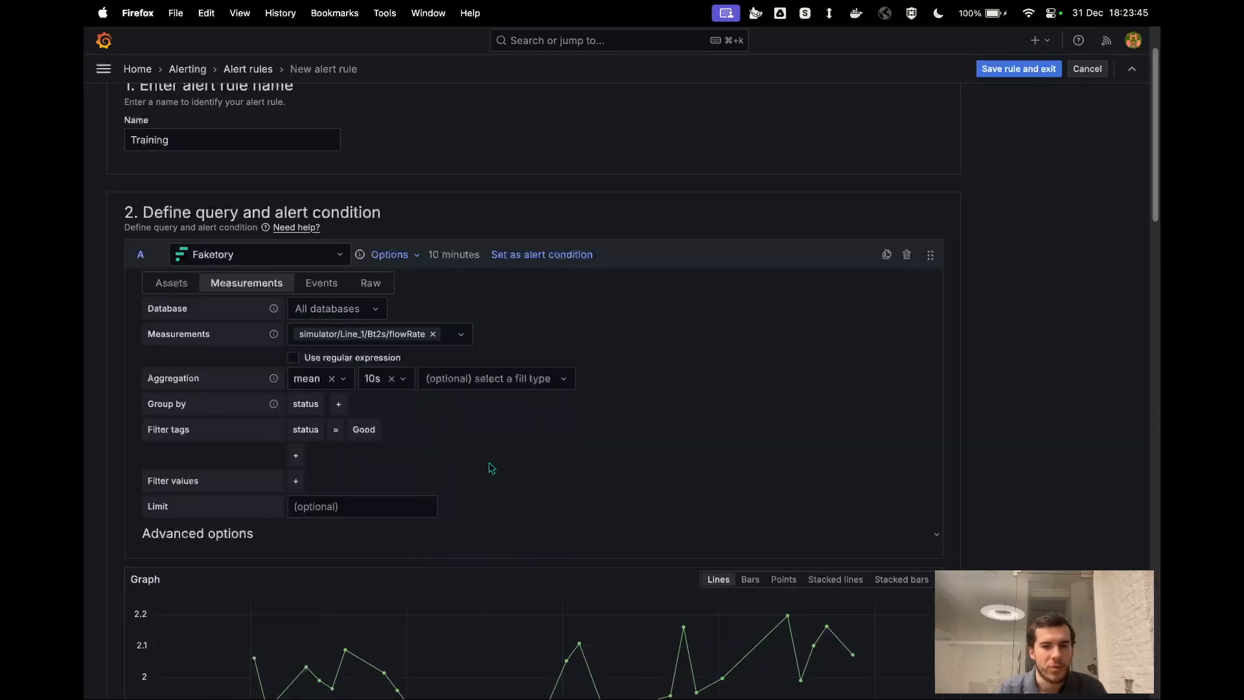
pyautogui.scroll(-5, 491, 468)
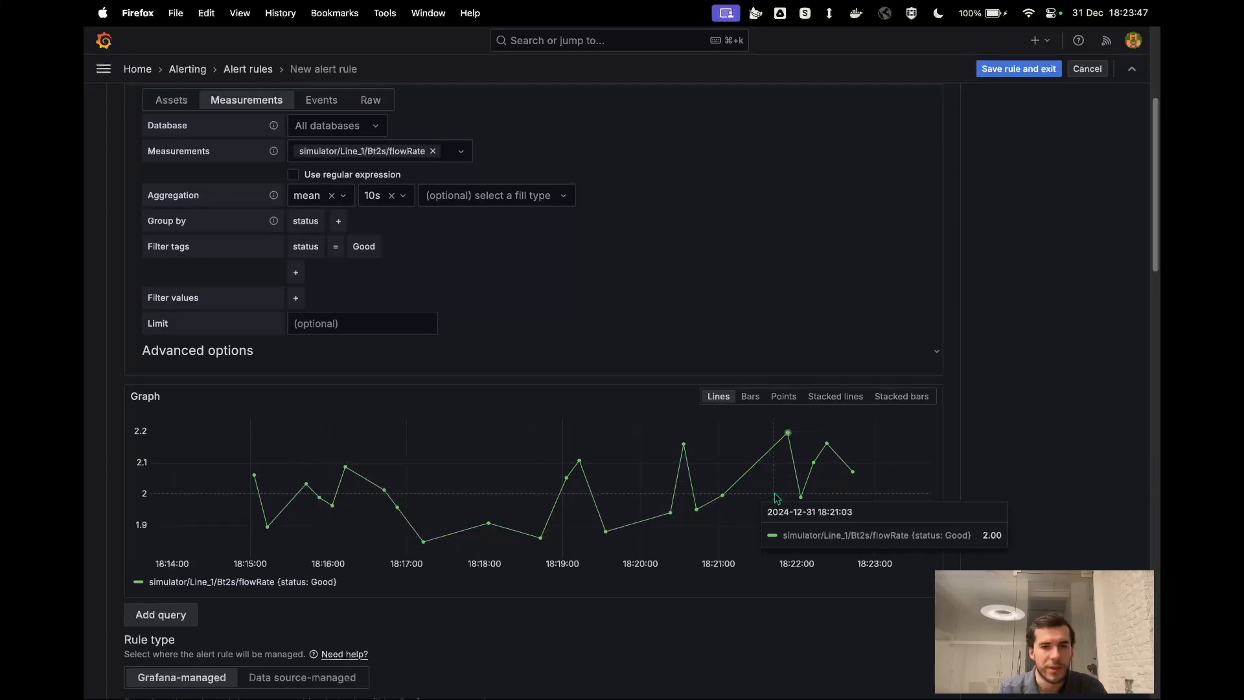
# Set the time range of query A to the last 1 hour.
pyautogui.scroll(6, 780, 499)
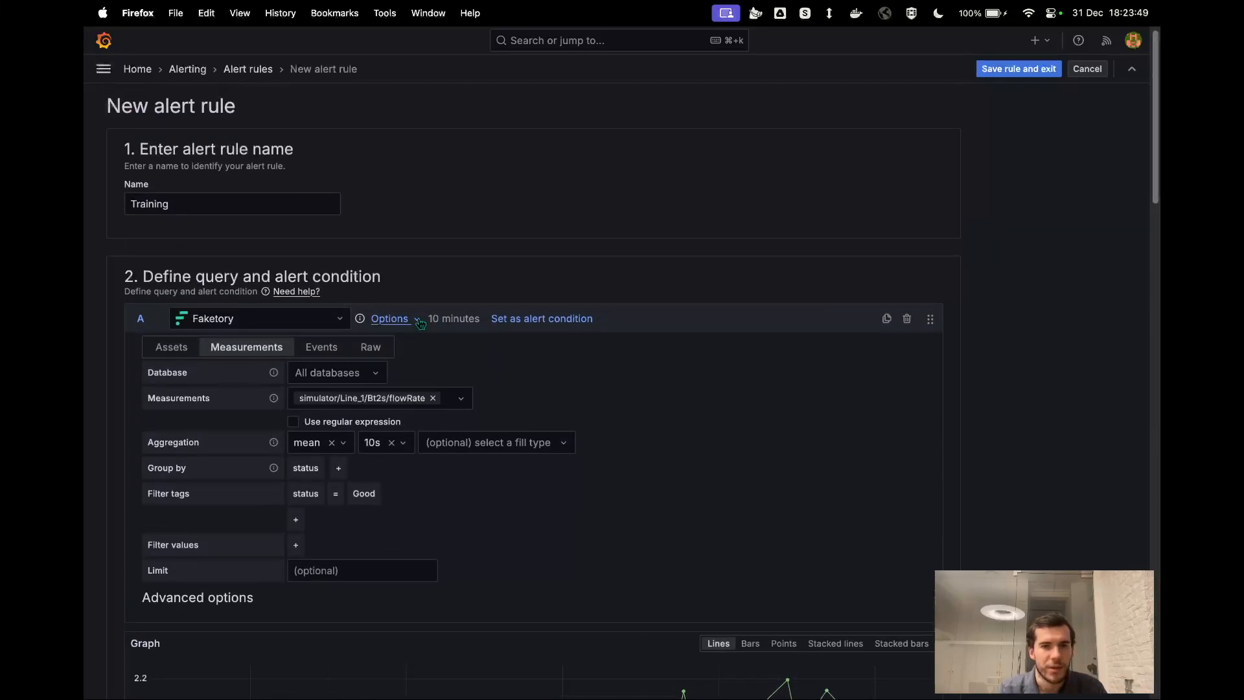
pyautogui.click(418, 322)
pyautogui.click(505, 365)
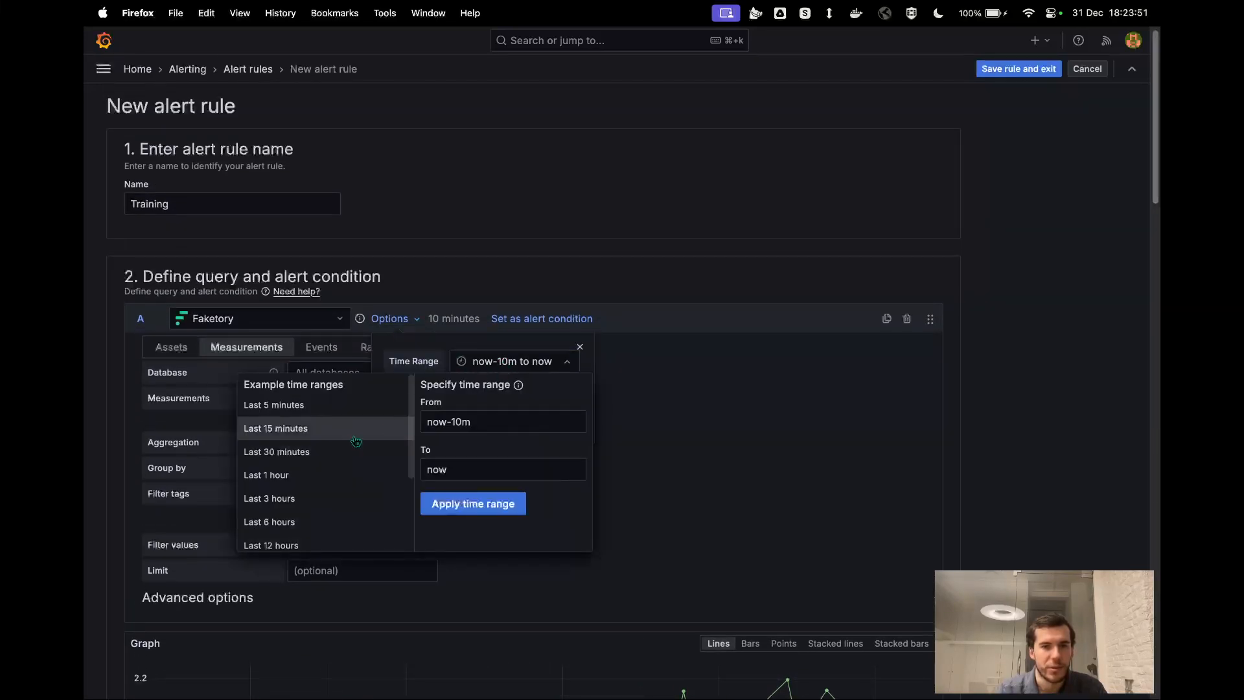
pyautogui.click(334, 478)
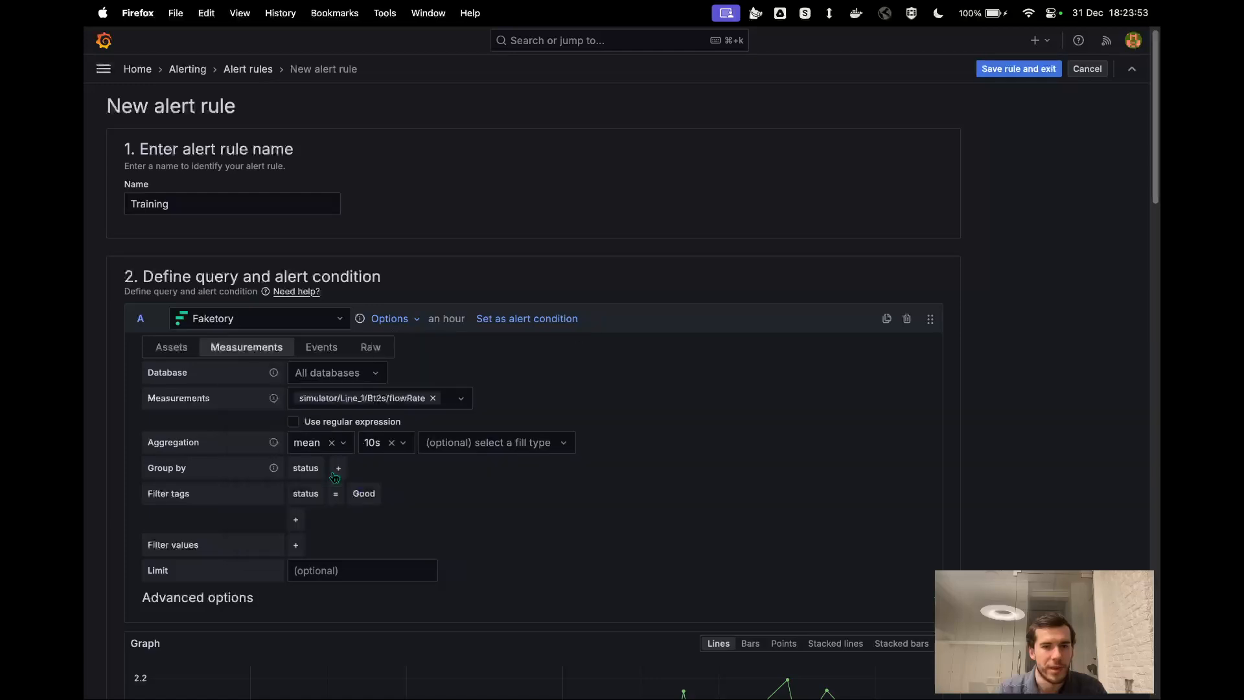
# Set the time range of query A to the last 5 minutes.
pyautogui.click(420, 322)
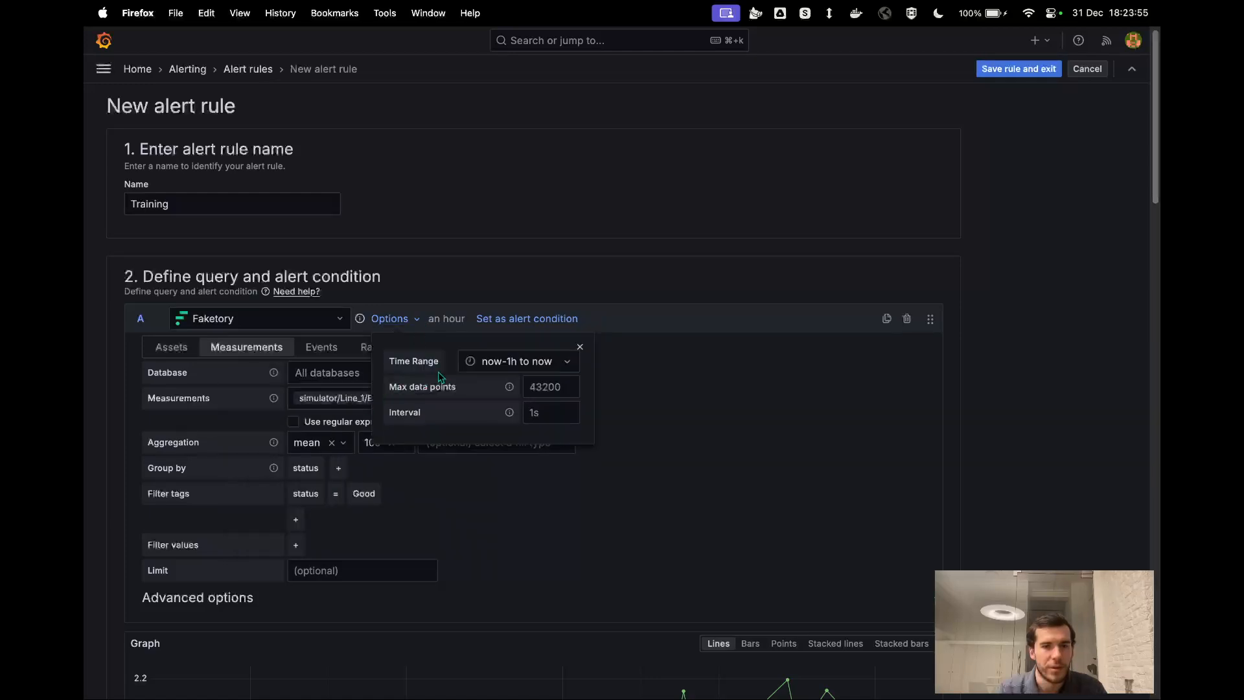
pyautogui.click(520, 365)
pyautogui.click(290, 411)
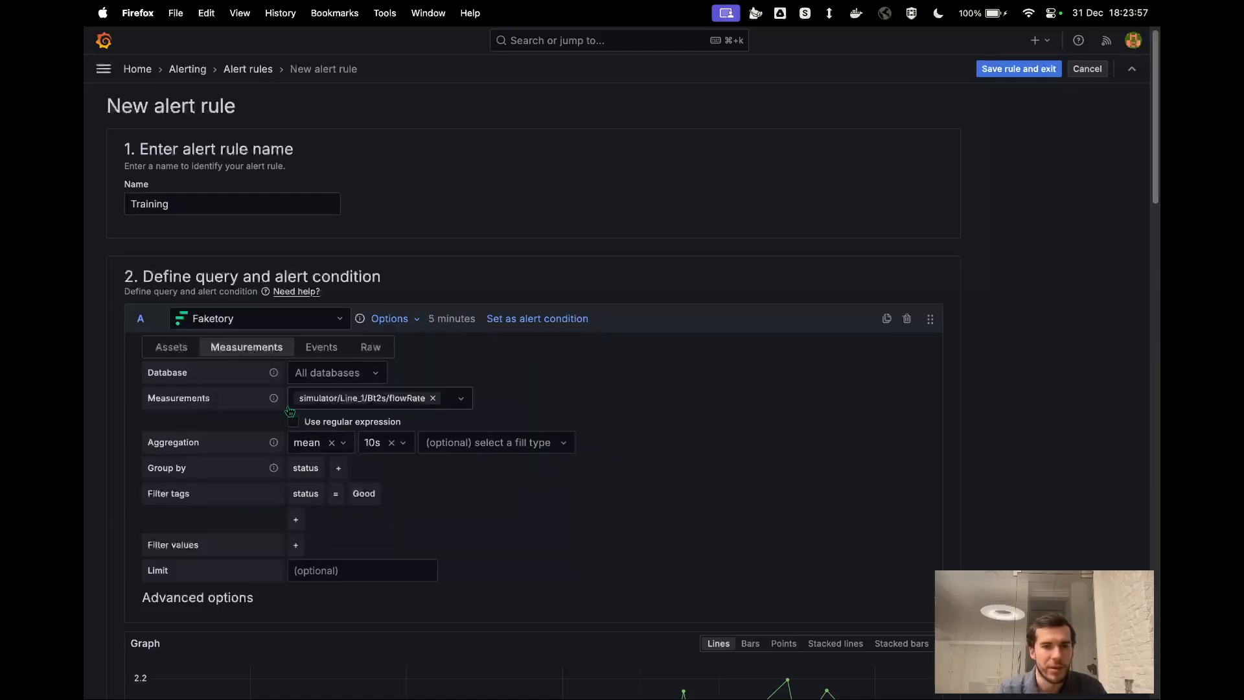
# Replace the Reduce and Threshold expressions with a Classic condition (legacy) expression.
pyautogui.scroll(-5, 586, 418)
pyautogui.scroll(-2, 586, 418)
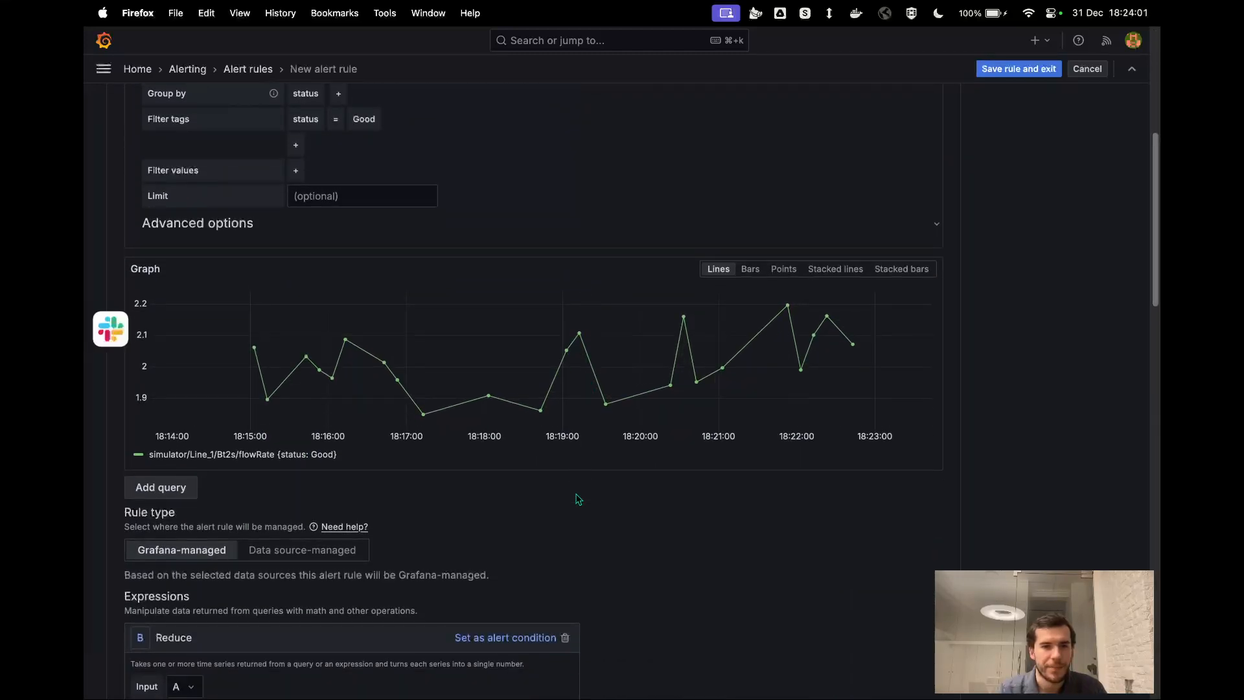
pyautogui.scroll(4, 579, 499)
pyautogui.scroll(-1, 578, 499)
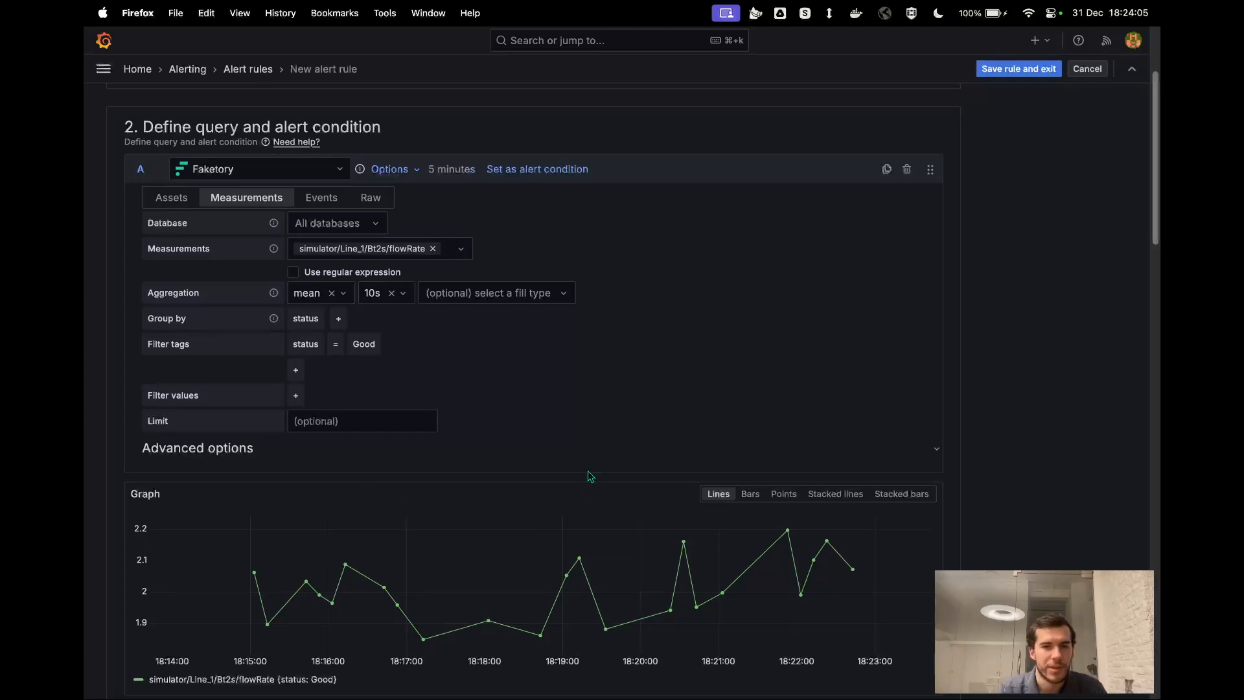
pyautogui.scroll(-8, 590, 477)
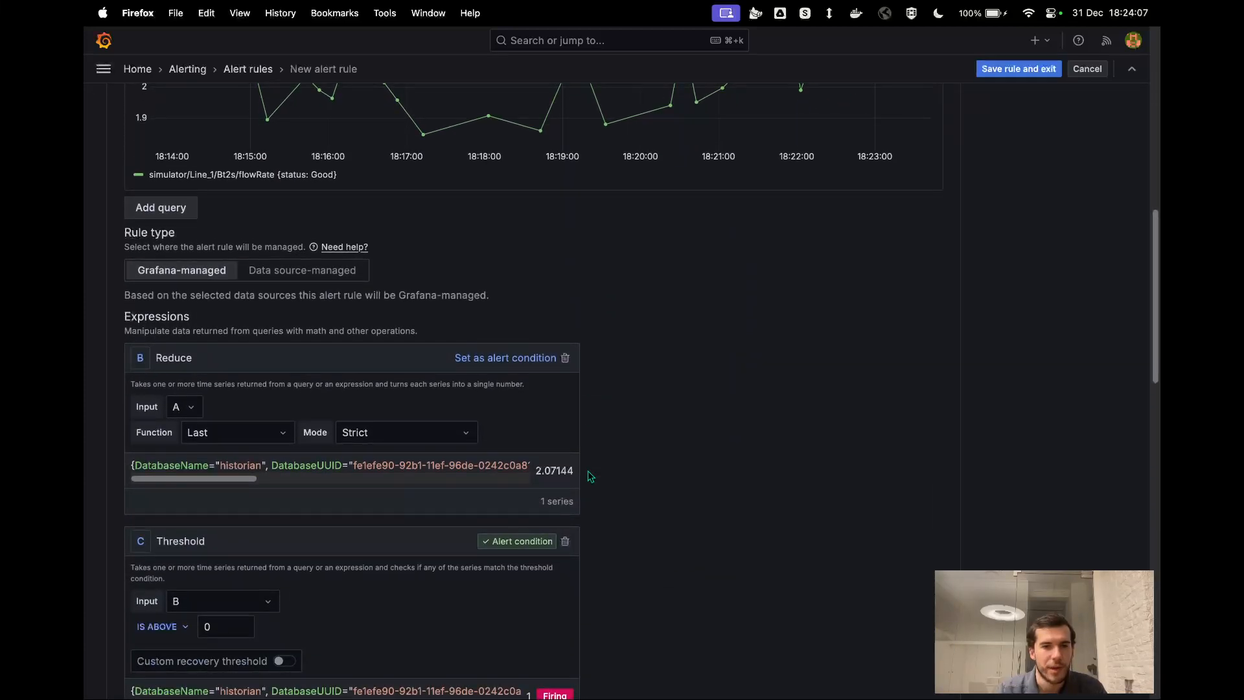
pyautogui.scroll(-2, 588, 473)
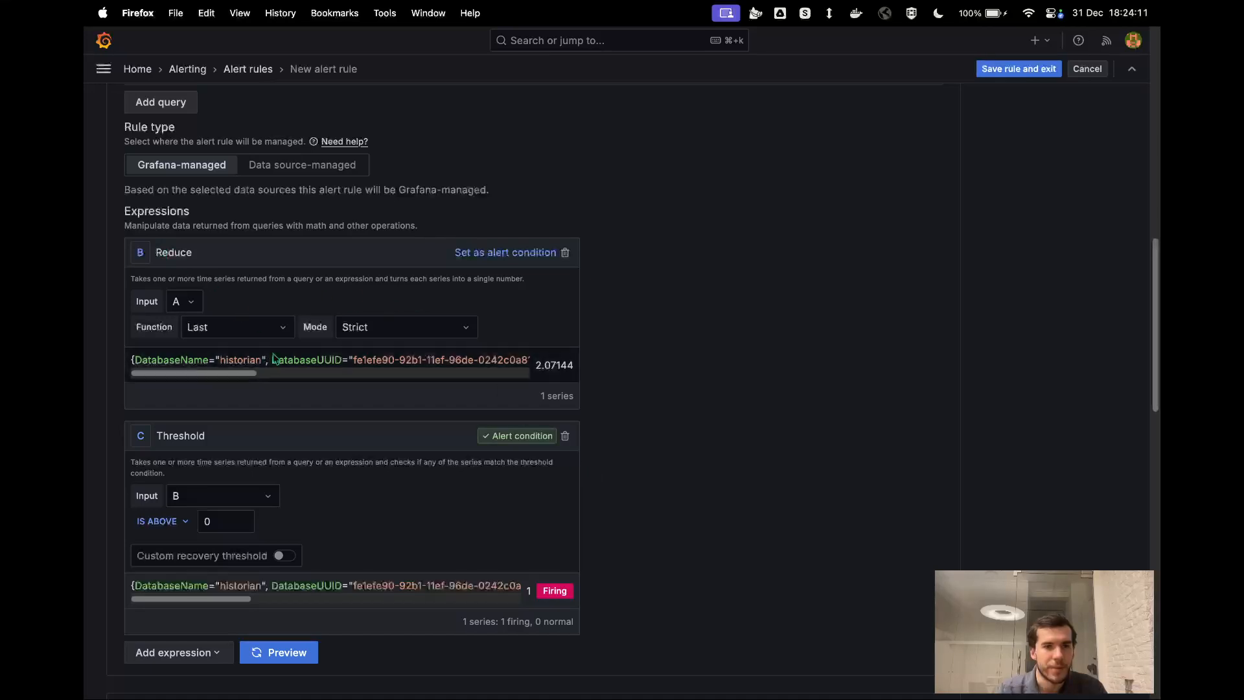
pyautogui.click(565, 253)
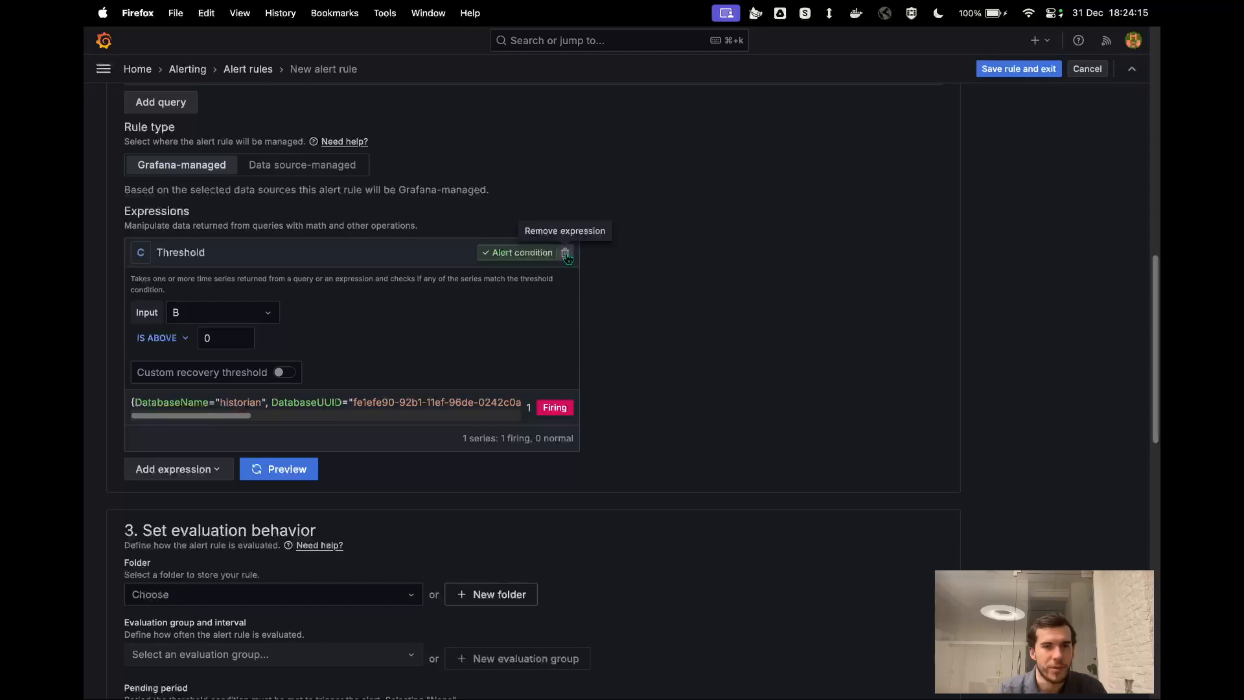
pyautogui.click(197, 468)
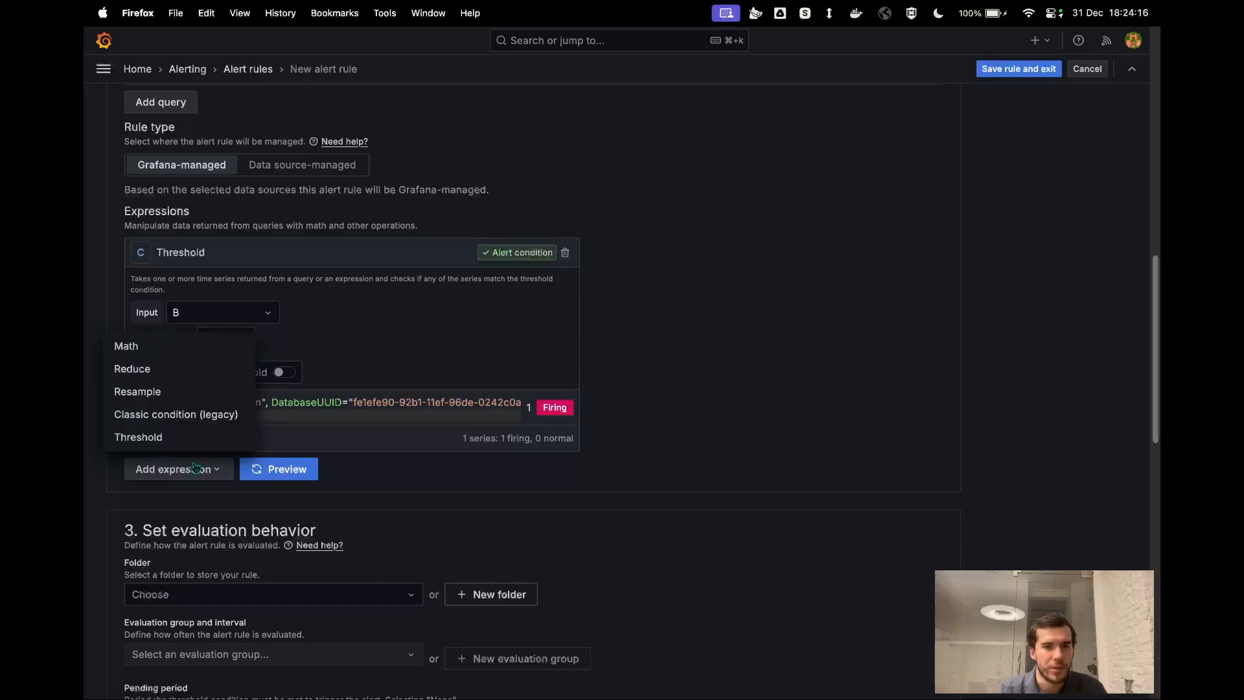
pyautogui.click(182, 414)
pyautogui.click(565, 252)
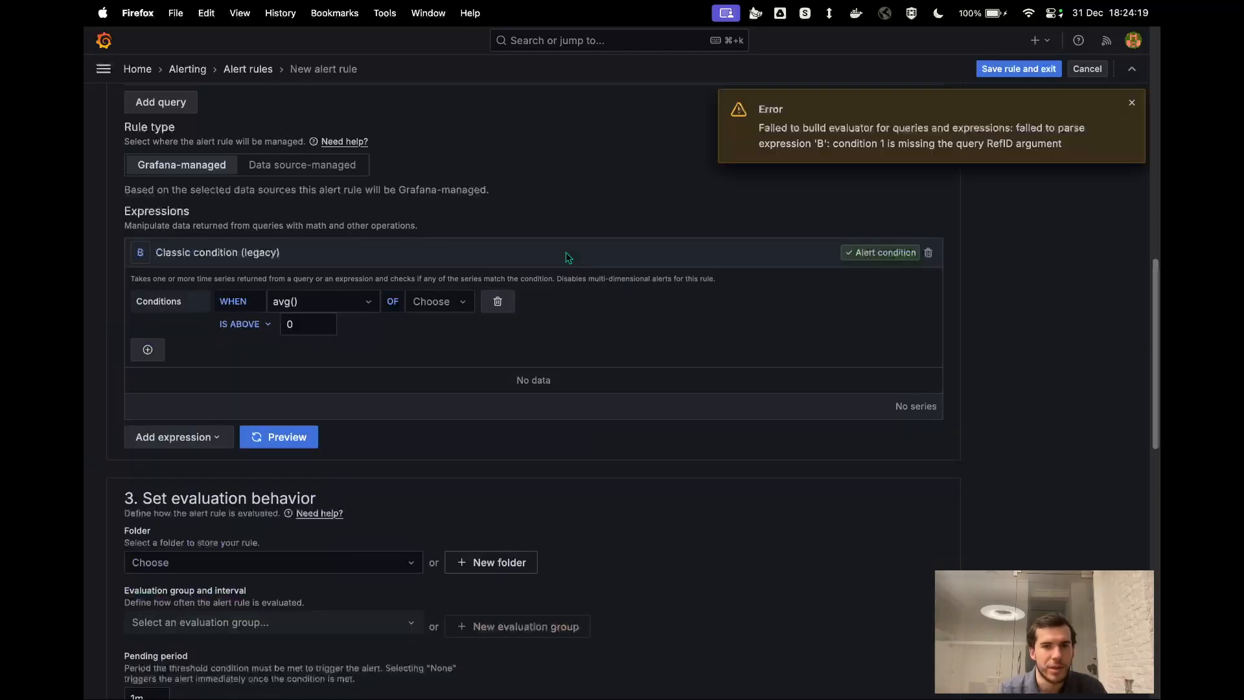
# Set the classic condition to evaluate last() of query A.
pyautogui.click(354, 303)
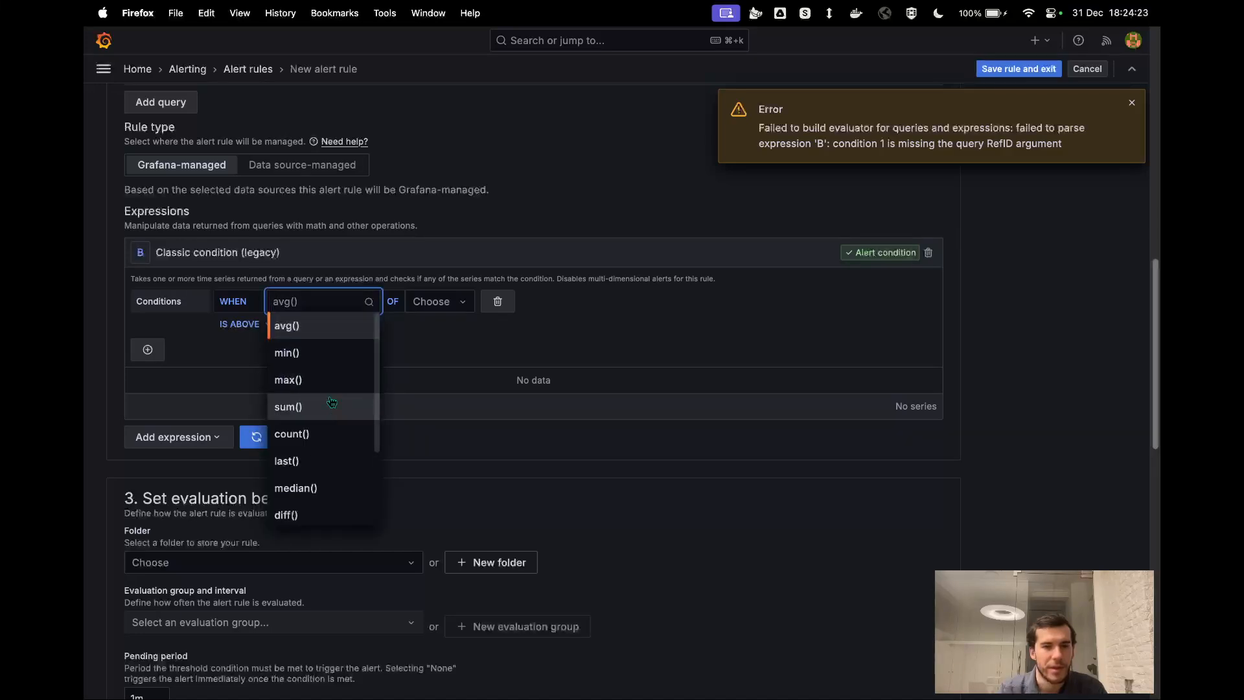
pyautogui.click(325, 460)
pyautogui.click(425, 303)
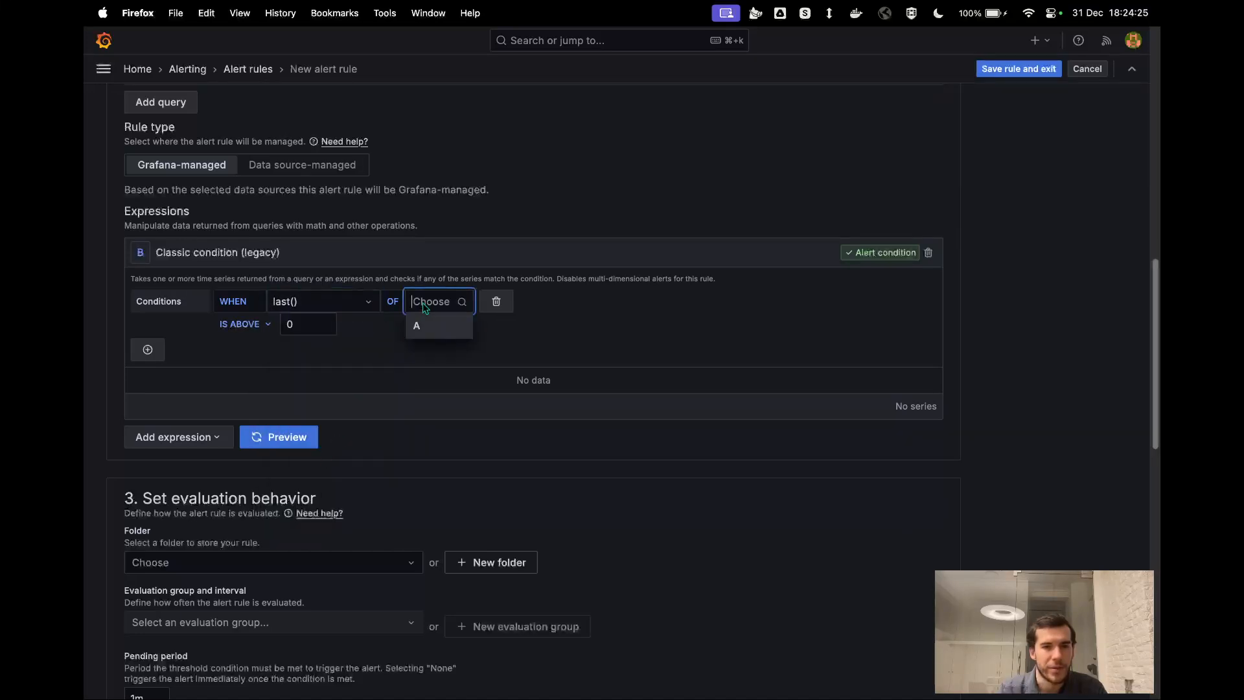
pyautogui.click(428, 327)
# Preview the alert rule's queries and examine the latest point in the flowRate graph.
pyautogui.scroll(10, 343, 328)
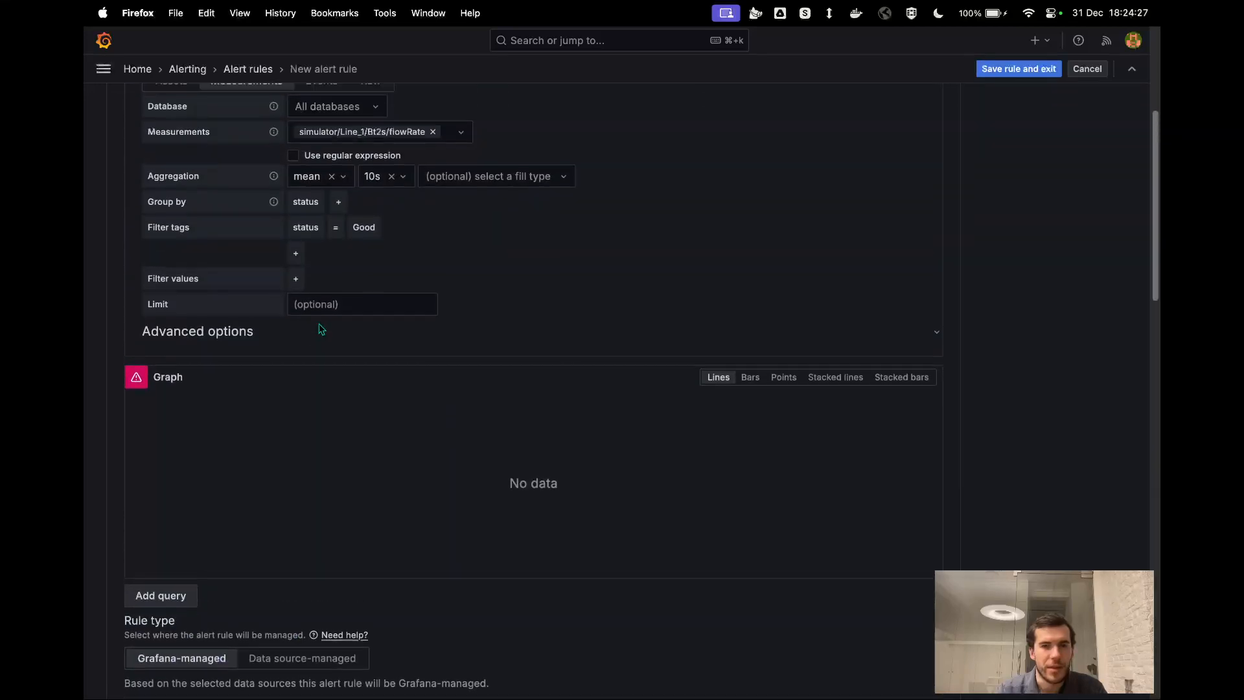
pyautogui.scroll(-10, 320, 327)
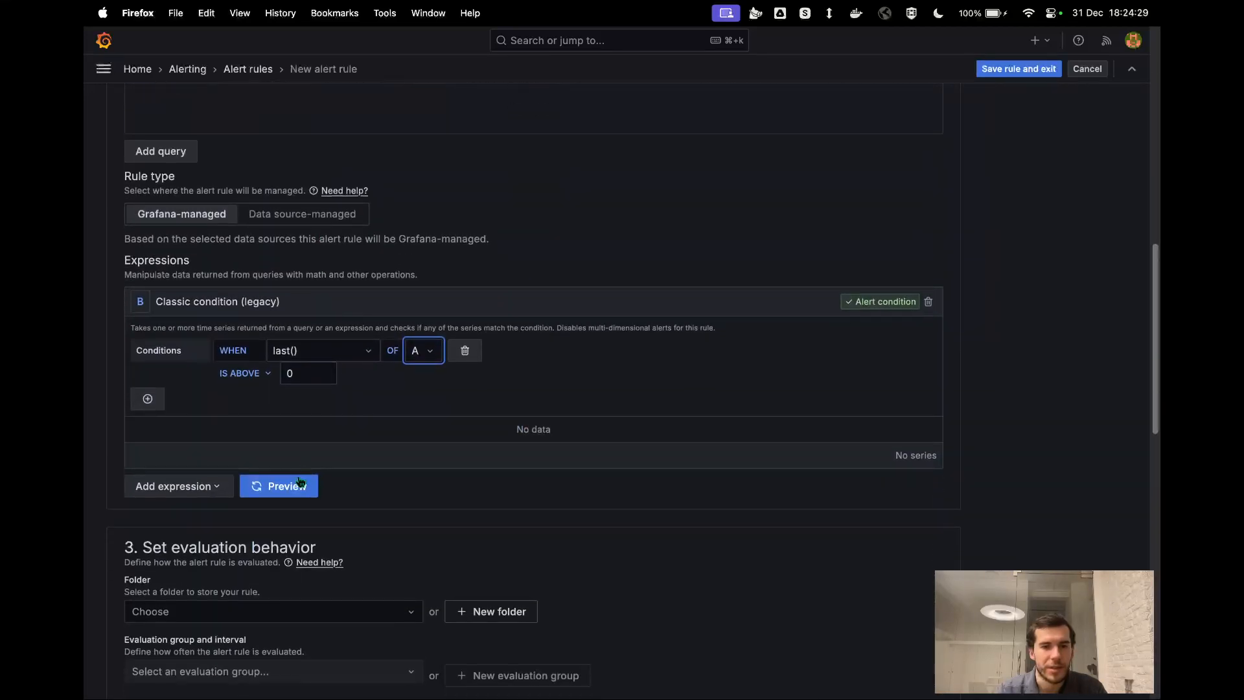
pyautogui.click(300, 481)
pyautogui.scroll(5, 352, 425)
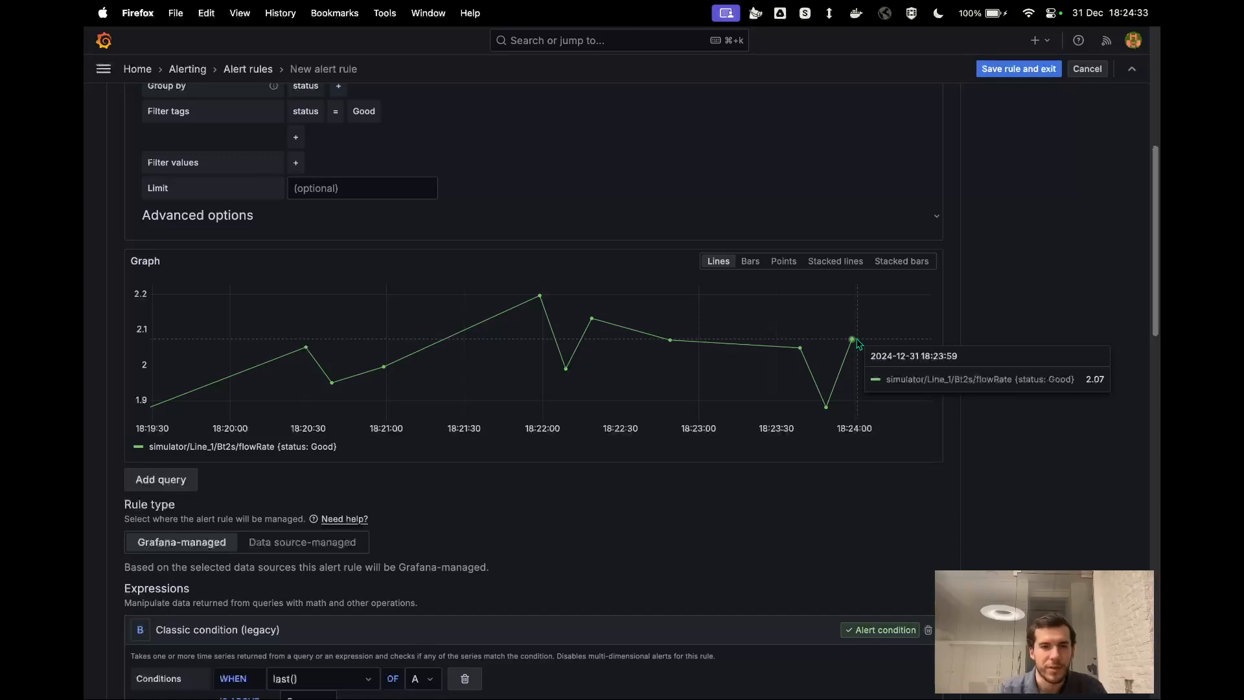
# Set the classic condition's IS ABOVE threshold to 3 and preview the alert against the graph.
pyautogui.scroll(-5, 858, 343)
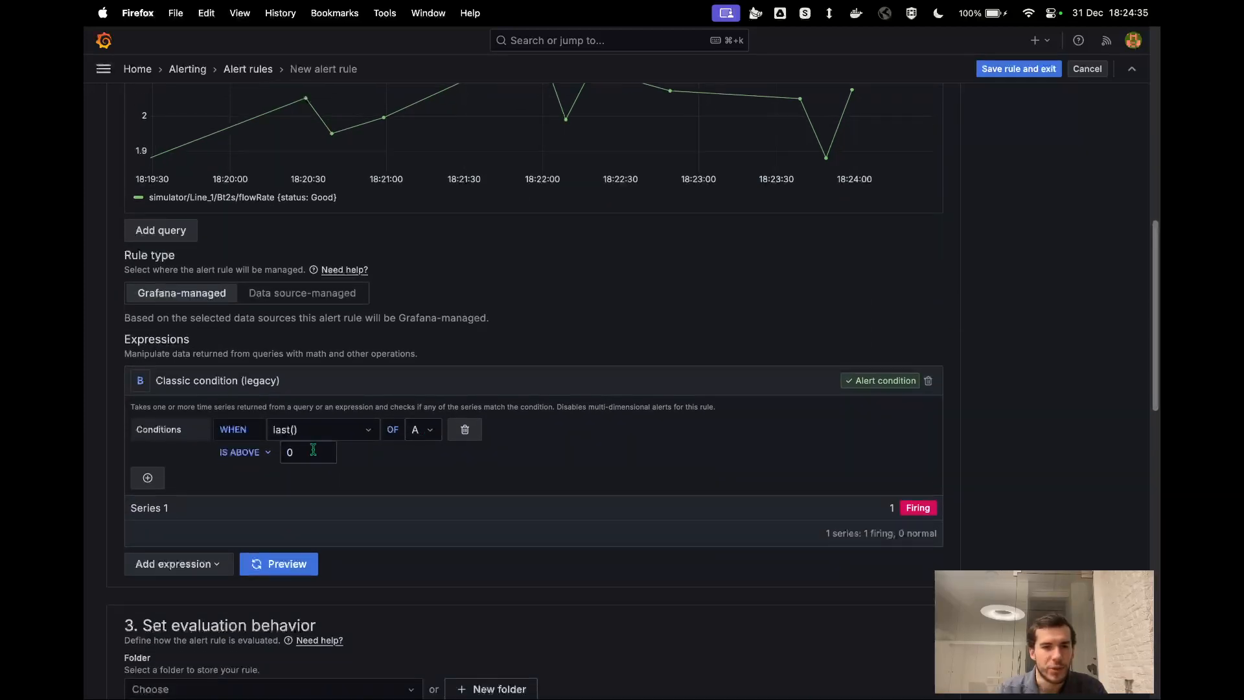
pyautogui.doubleClick(313, 451)
pyautogui.write('3')
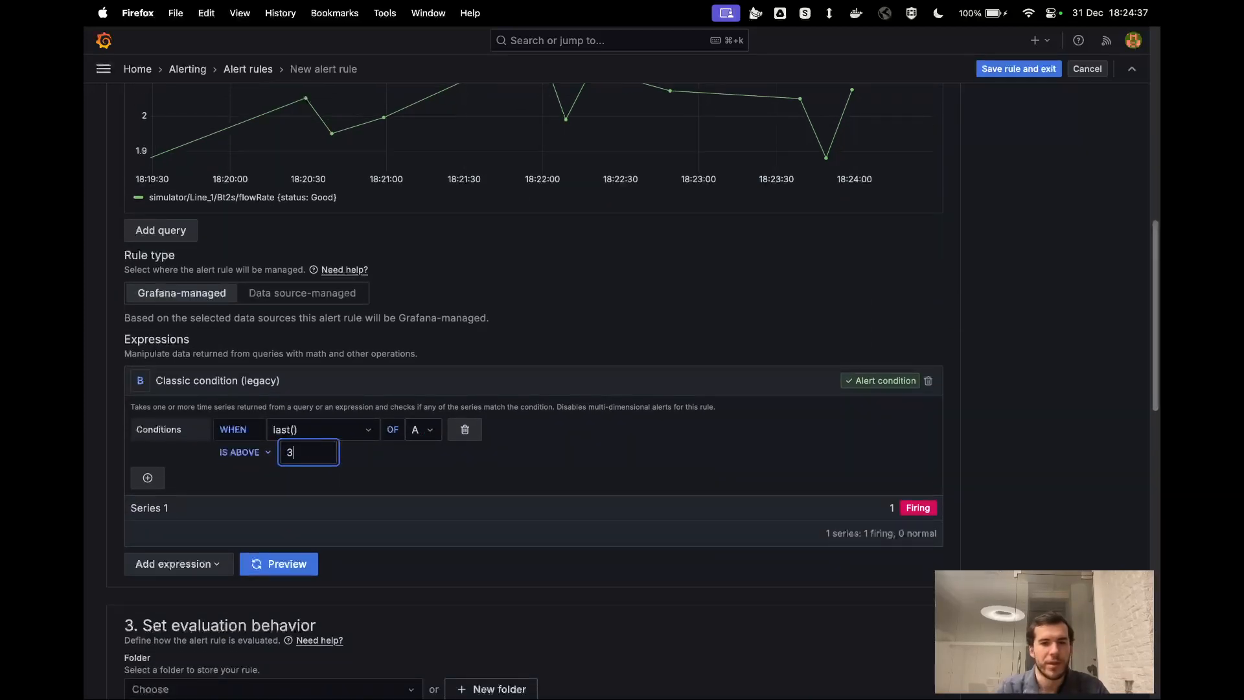
pyautogui.click(359, 466)
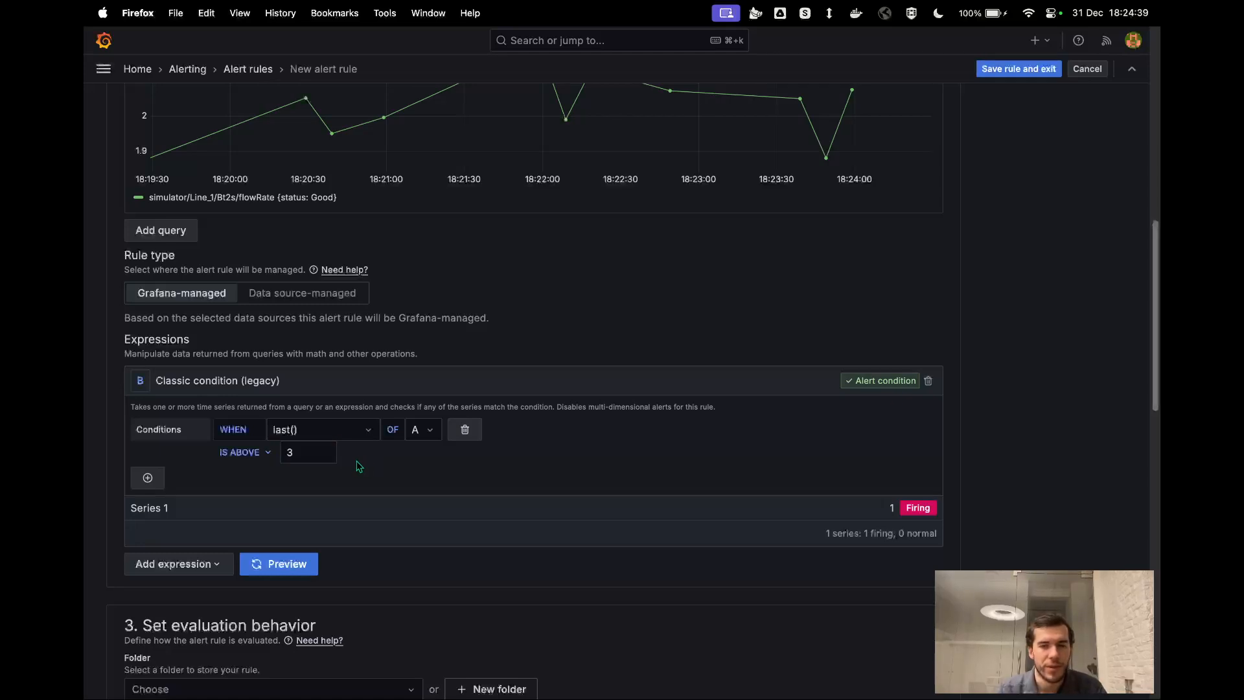
pyautogui.click(289, 564)
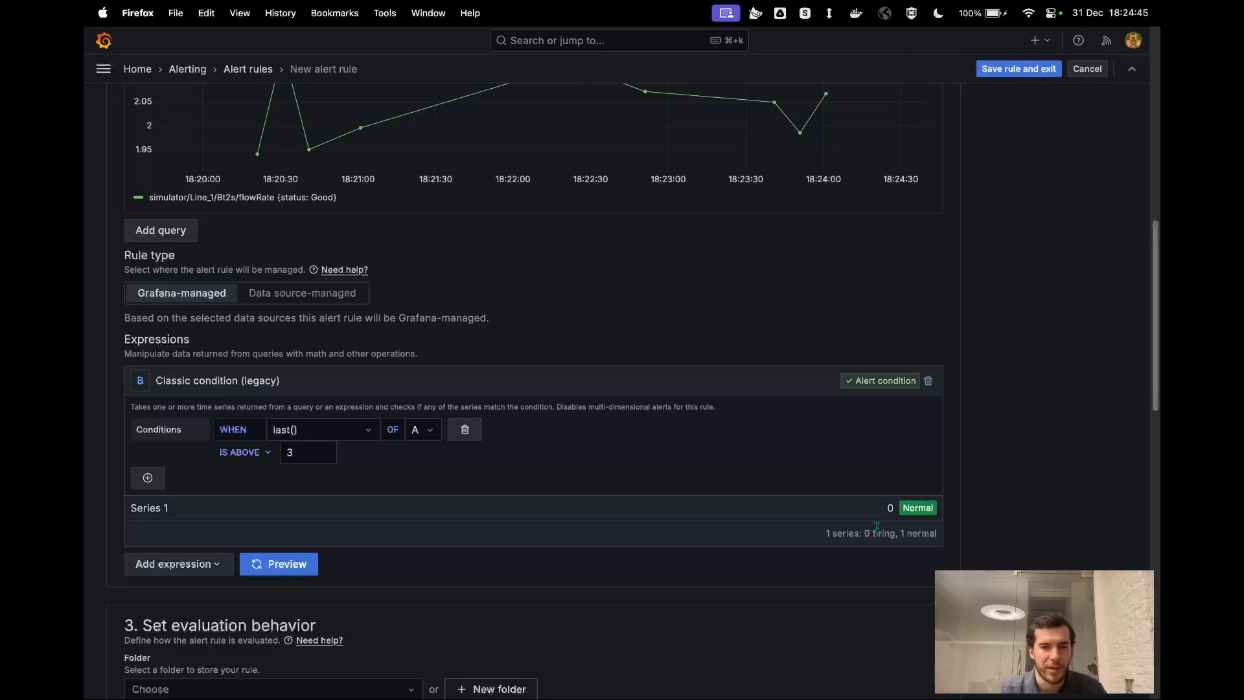
pyautogui.scroll(3, 816, 305)
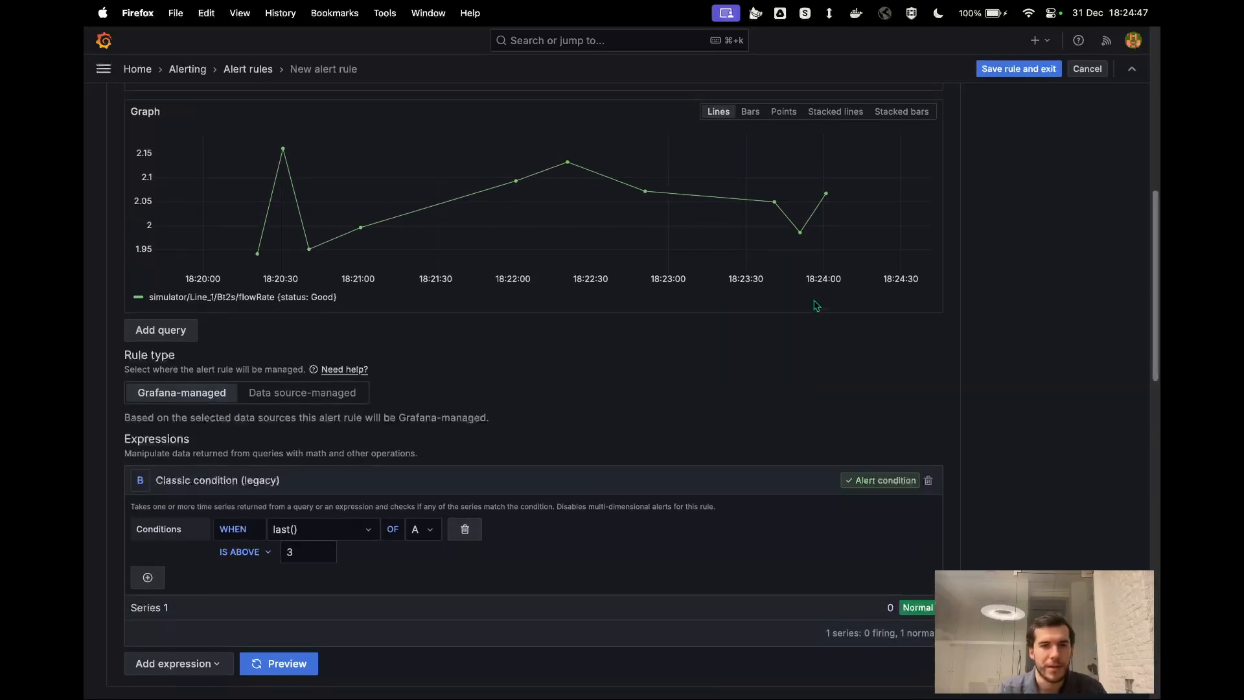
pyautogui.scroll(3, 816, 305)
# Create a new folder named Alerts to store the alert rule.
pyautogui.scroll(-6, 816, 305)
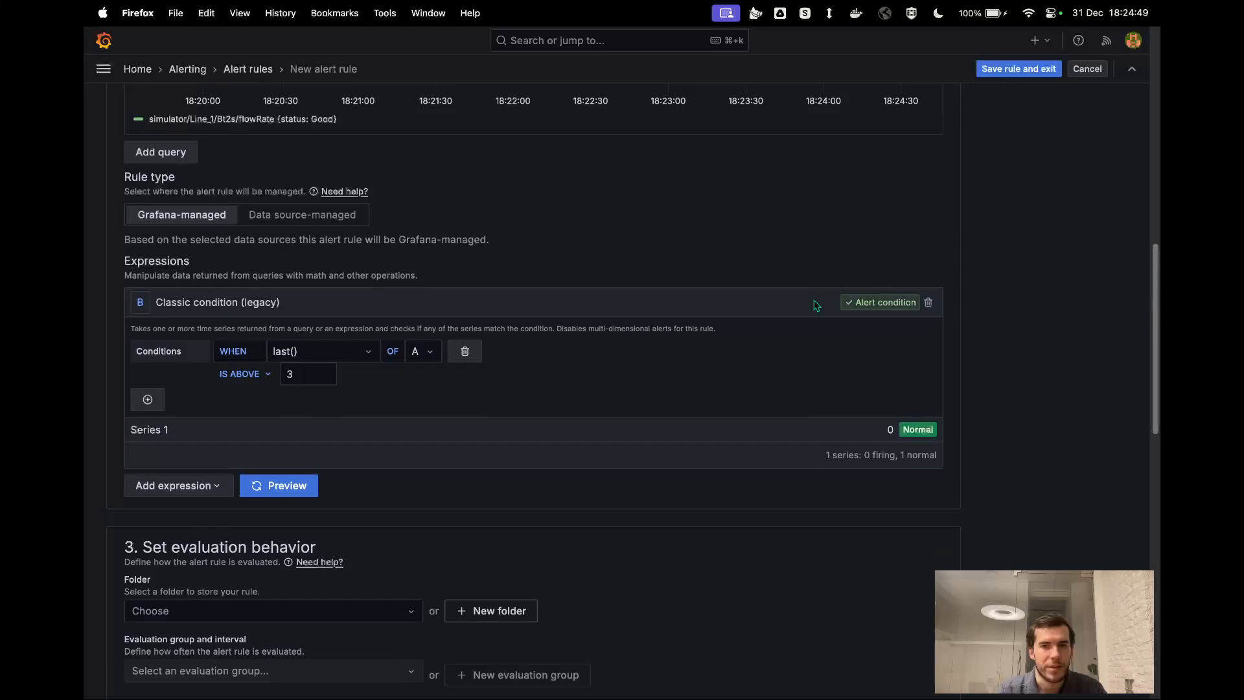
pyautogui.scroll(-2, 817, 305)
pyautogui.scroll(-6, 816, 305)
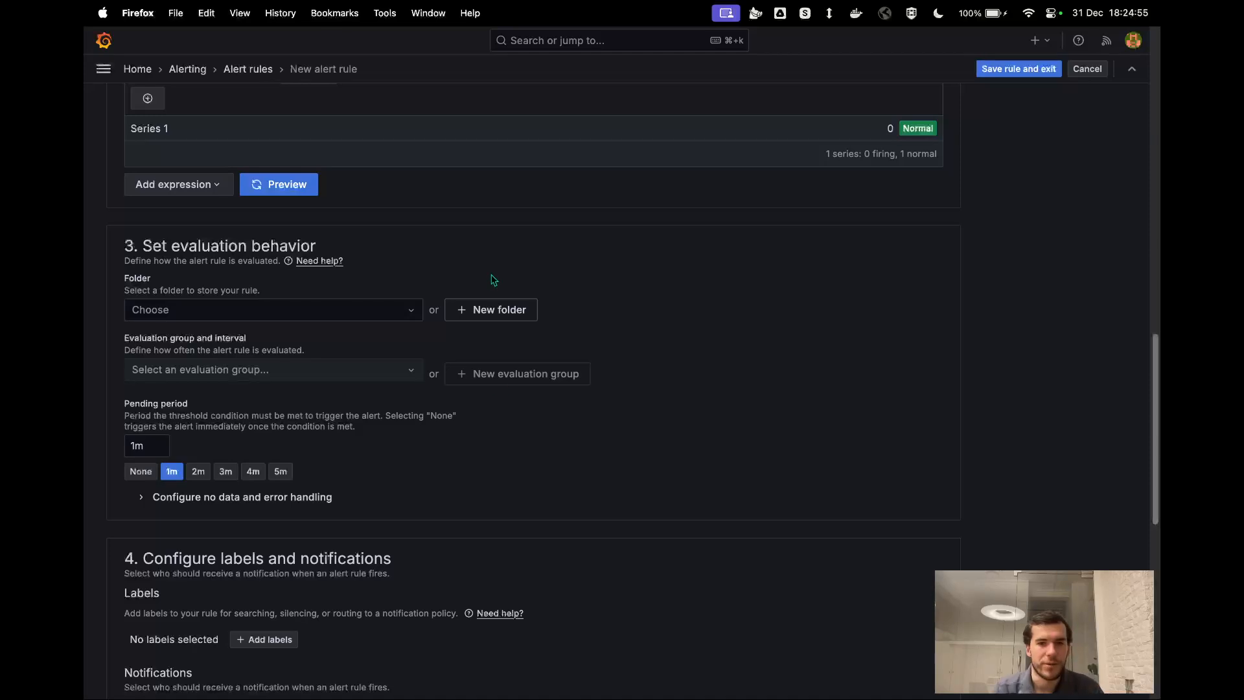
pyautogui.click(479, 310)
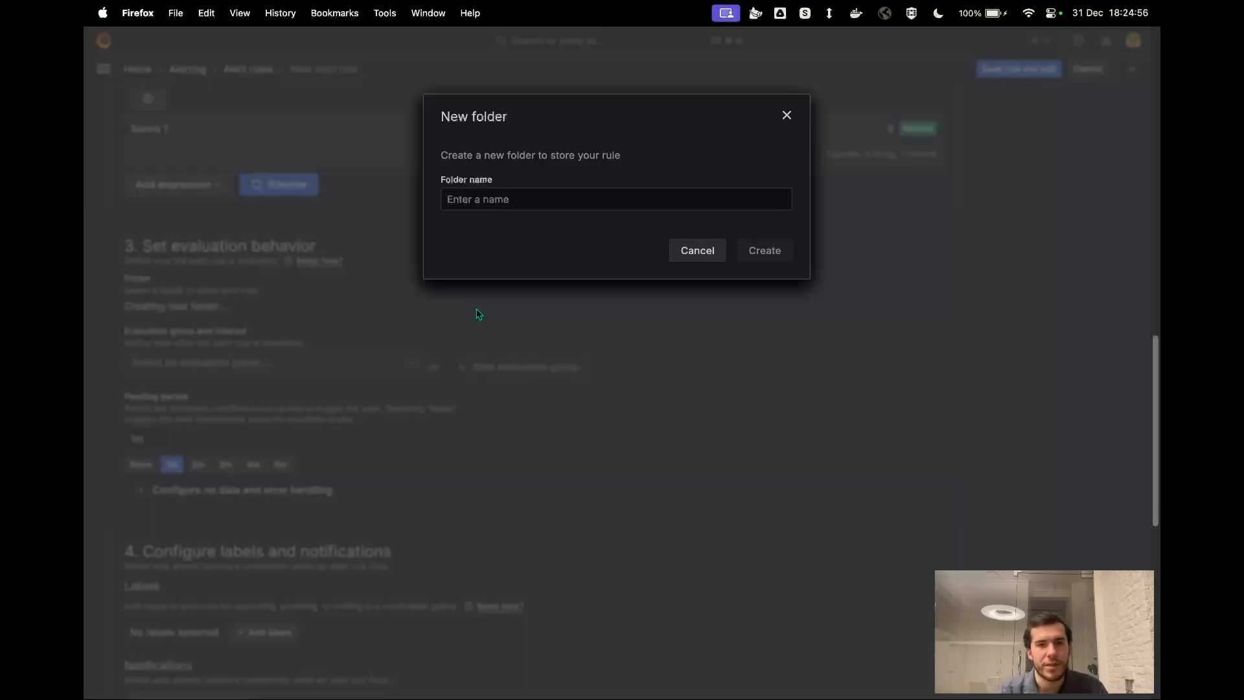
pyautogui.click(505, 201)
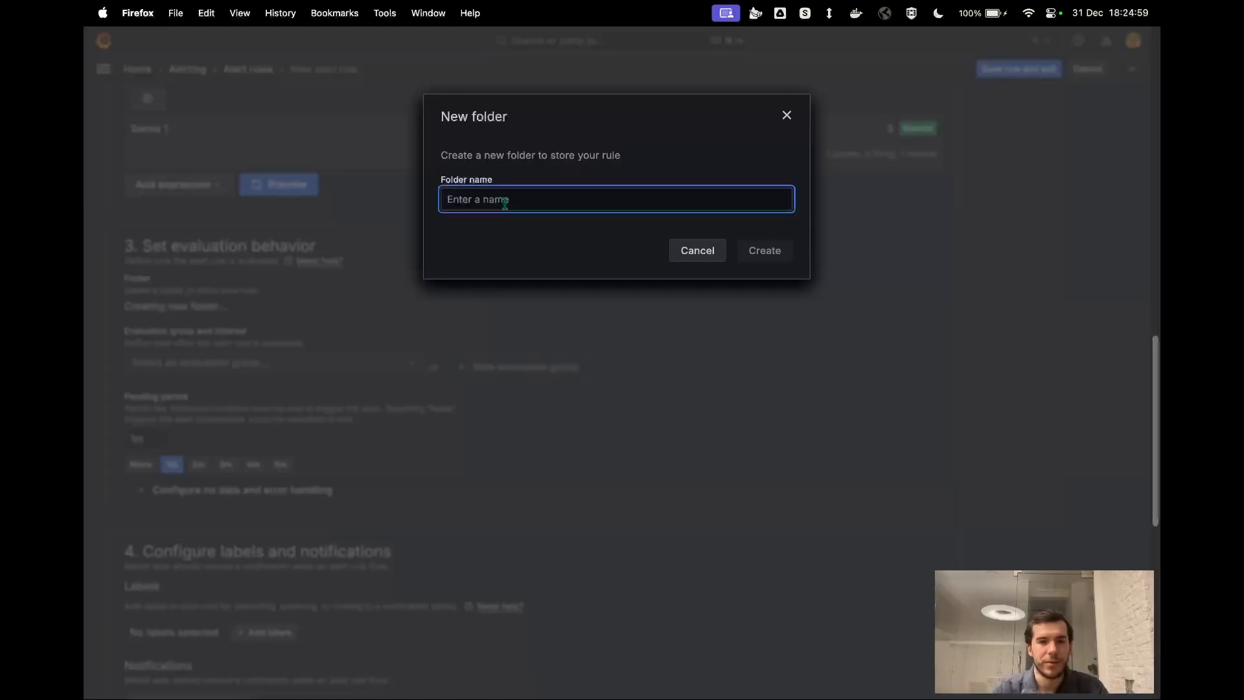
pyautogui.write('Alerts')
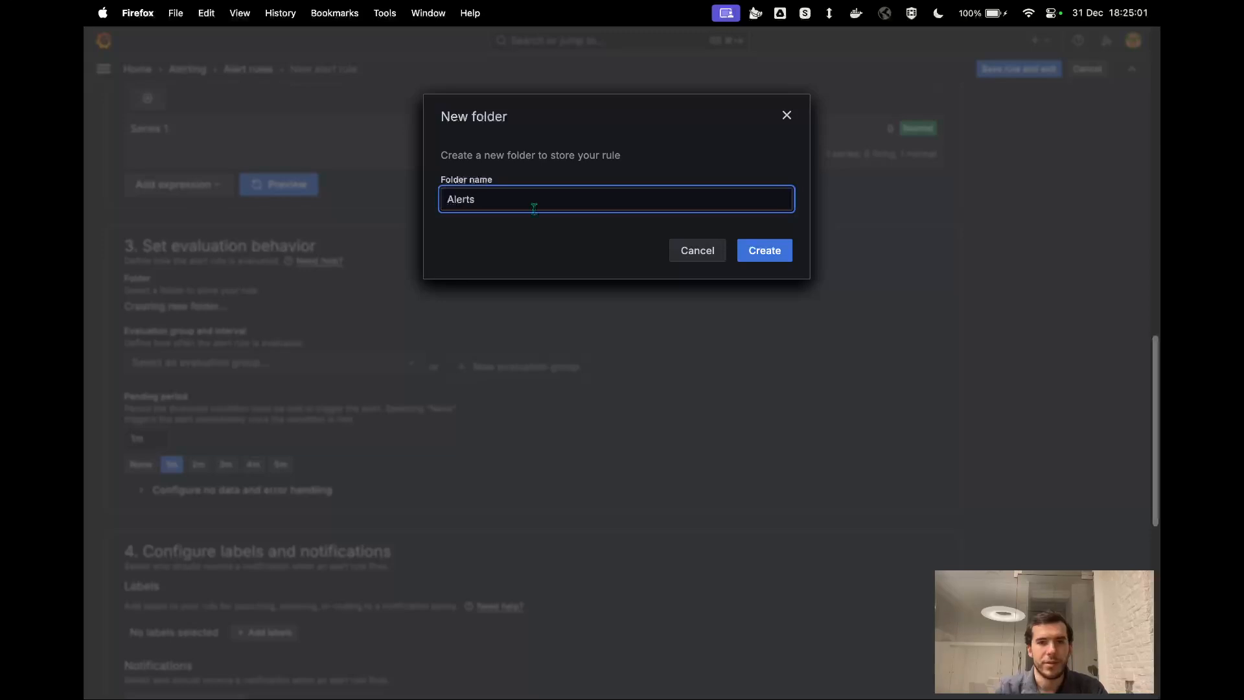
pyautogui.click(772, 250)
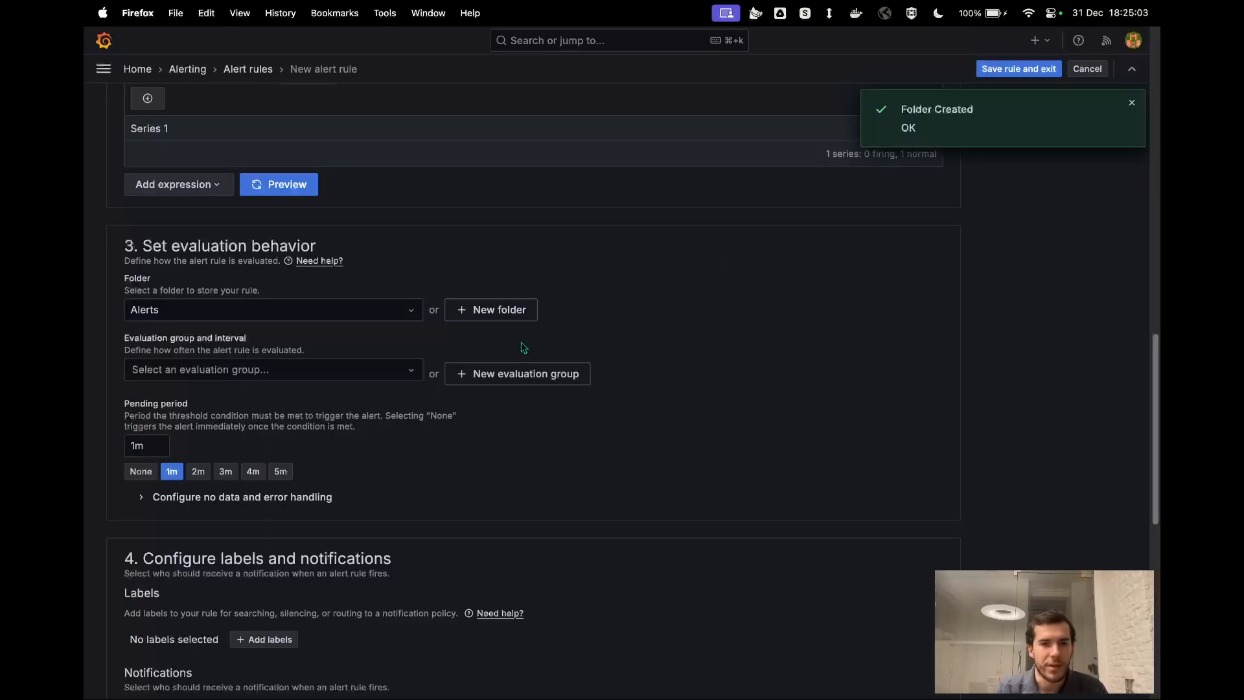
# Create a new evaluation group named Alert group 1 with a 5m evaluation interval for the alert rule.
pyautogui.click(494, 375)
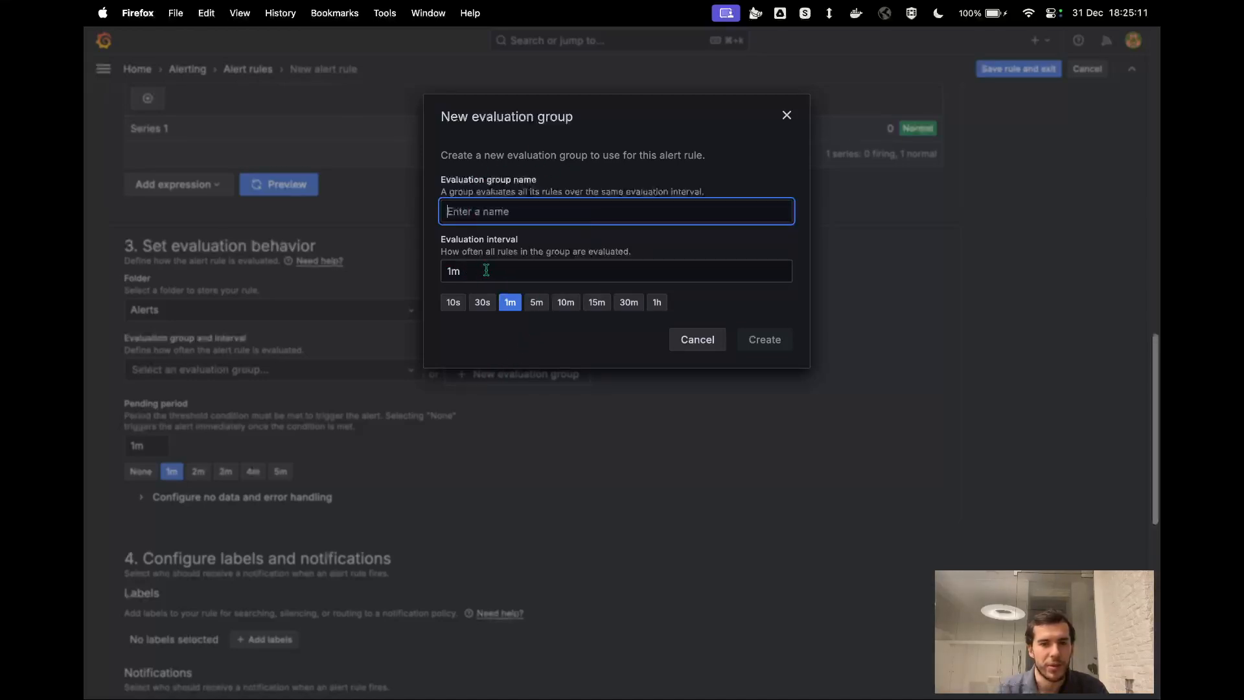
pyautogui.click(537, 302)
pyautogui.click(485, 218)
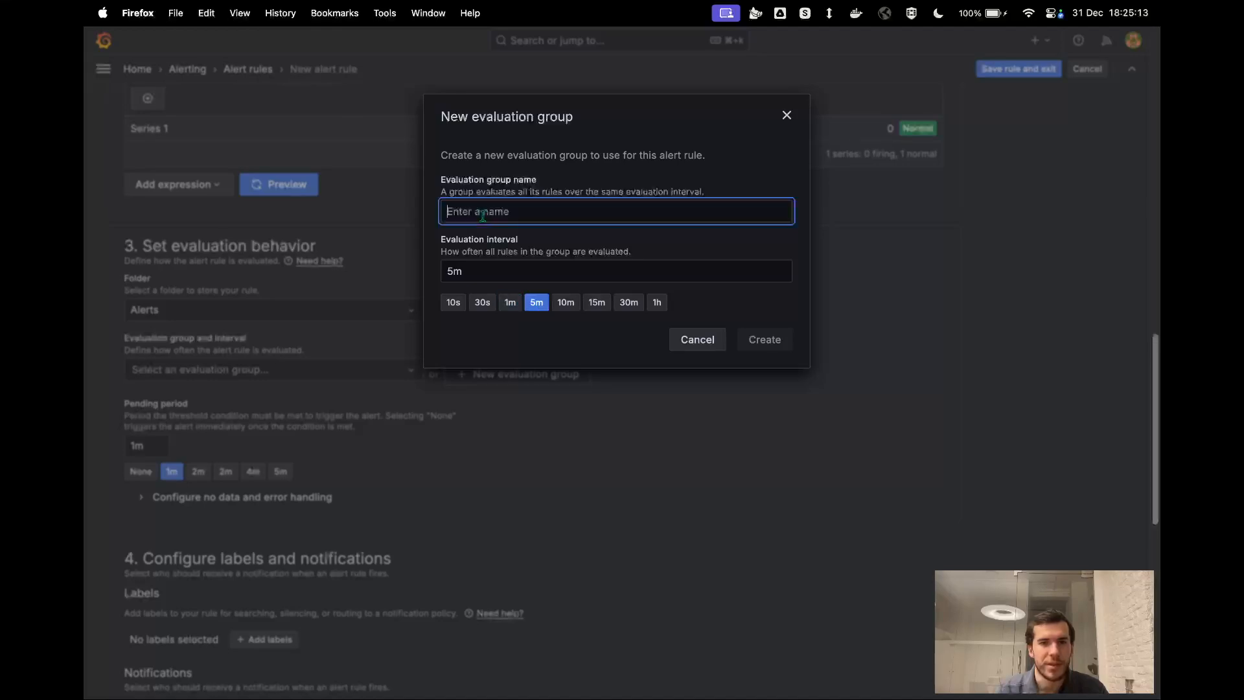
pyautogui.write('Alert')
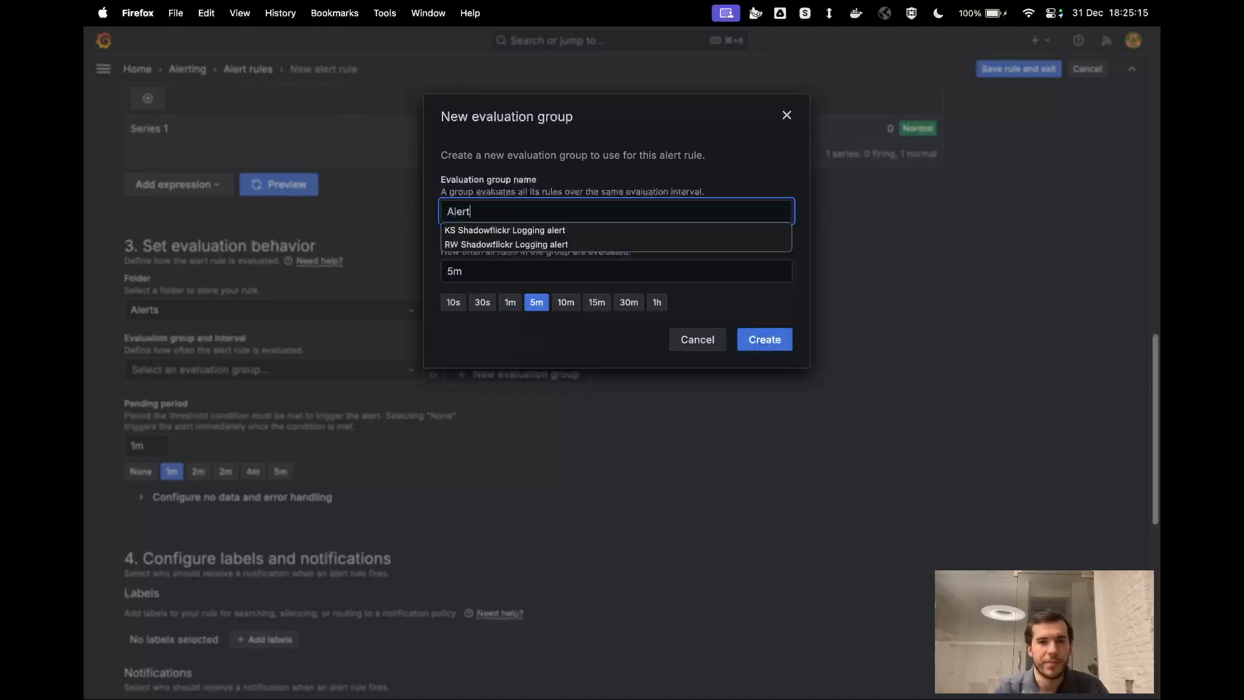
pyautogui.write(' group 1')
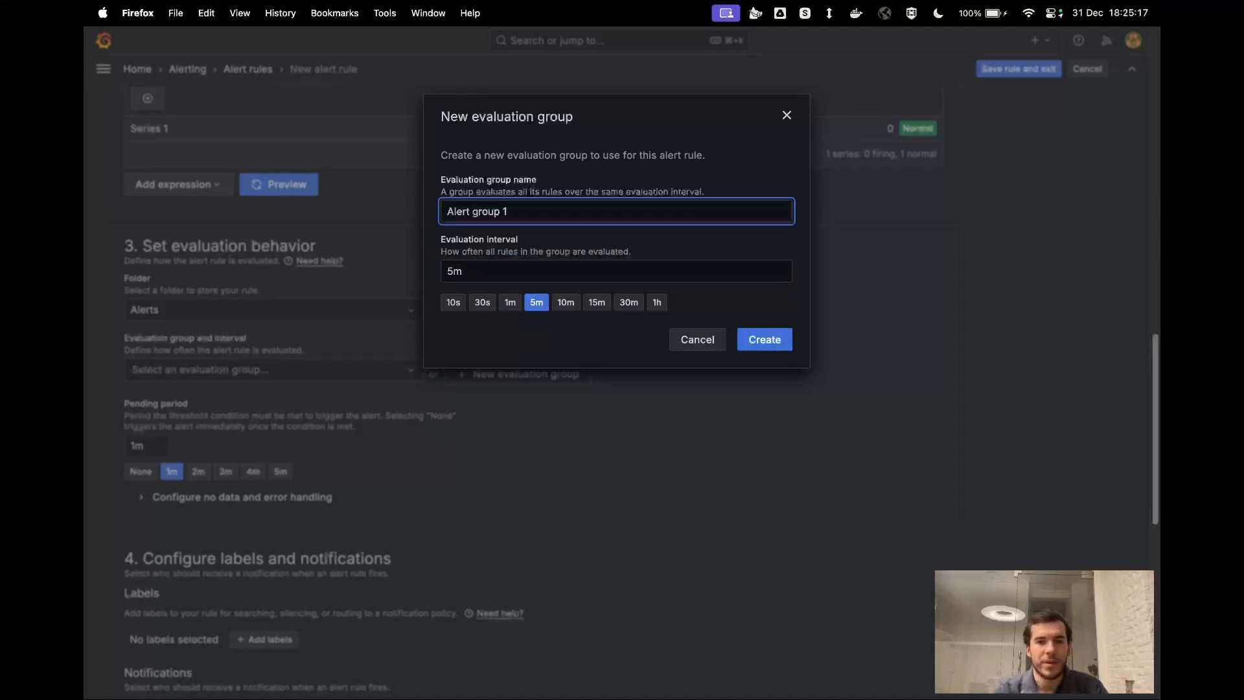
pyautogui.click(530, 232)
pyautogui.click(766, 344)
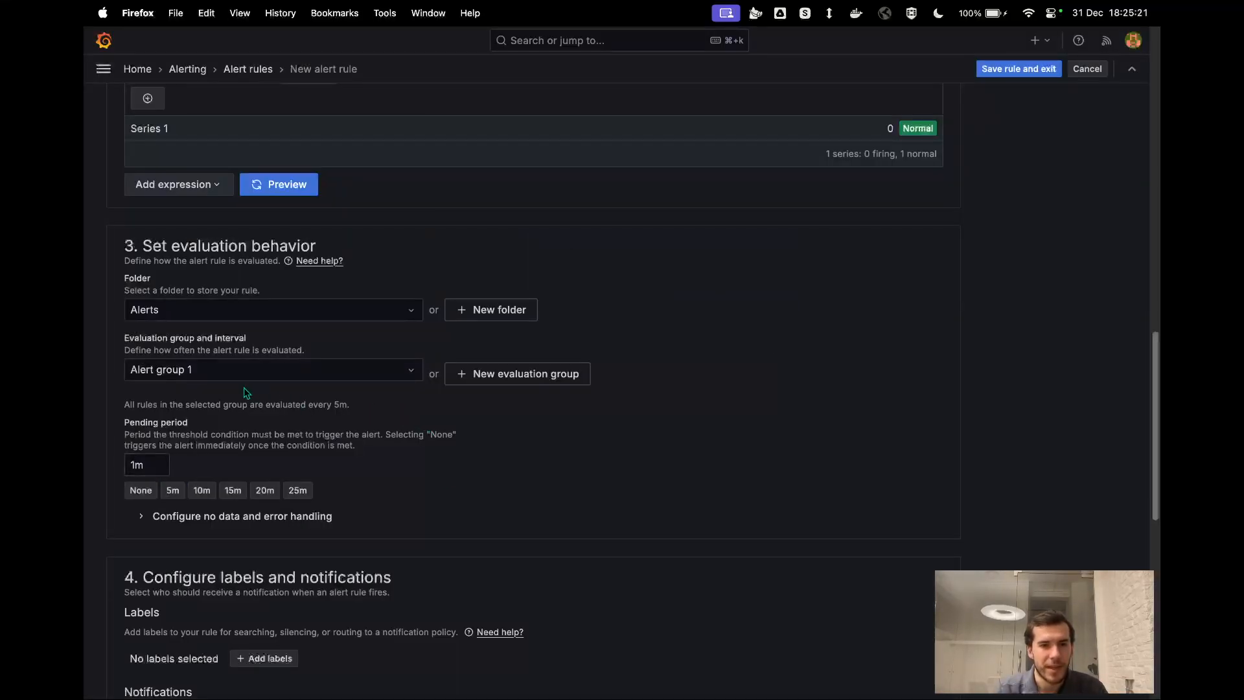
# Compare the None and 5m pending periods and set the alert rule's pending period to None.
pyautogui.moveTo(345, 404); pyautogui.dragTo(330, 403)
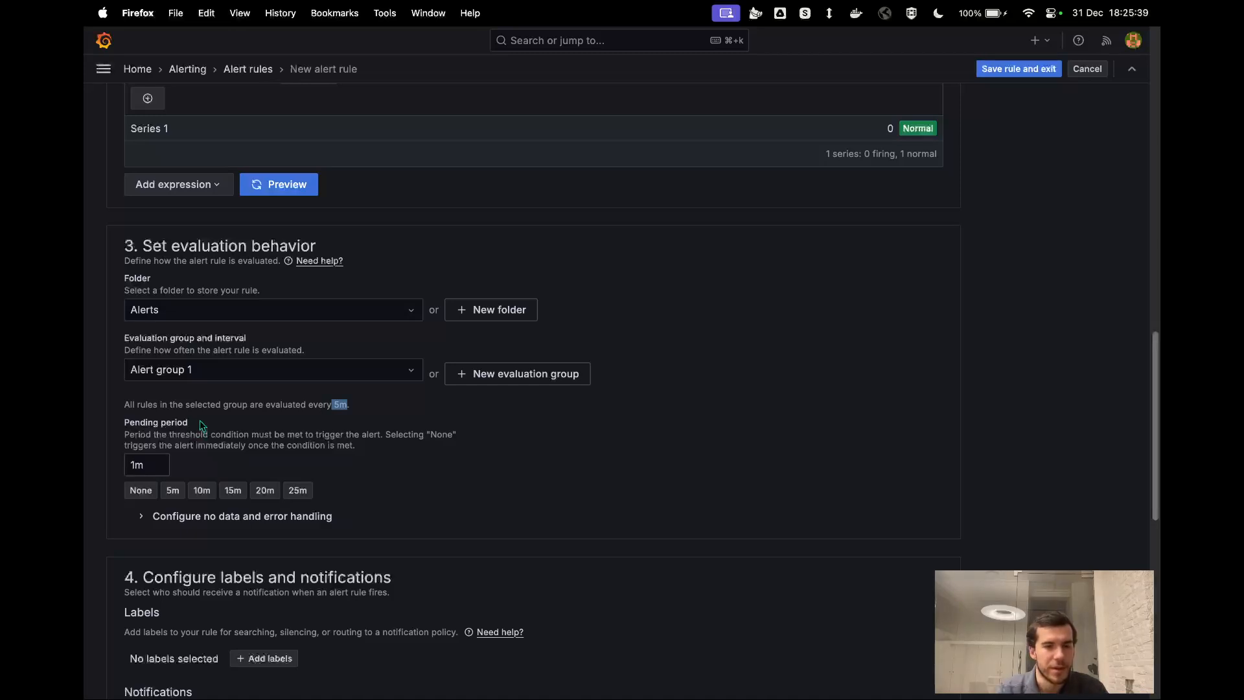
pyautogui.click(141, 490)
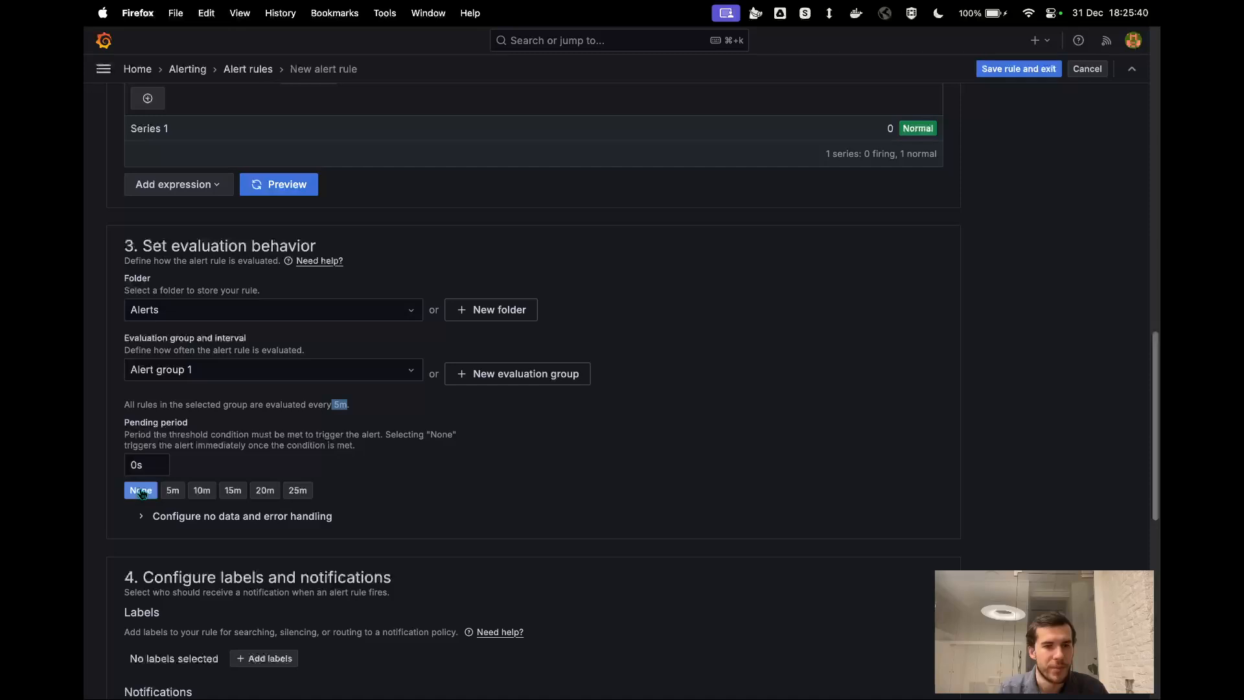
pyautogui.click(204, 453)
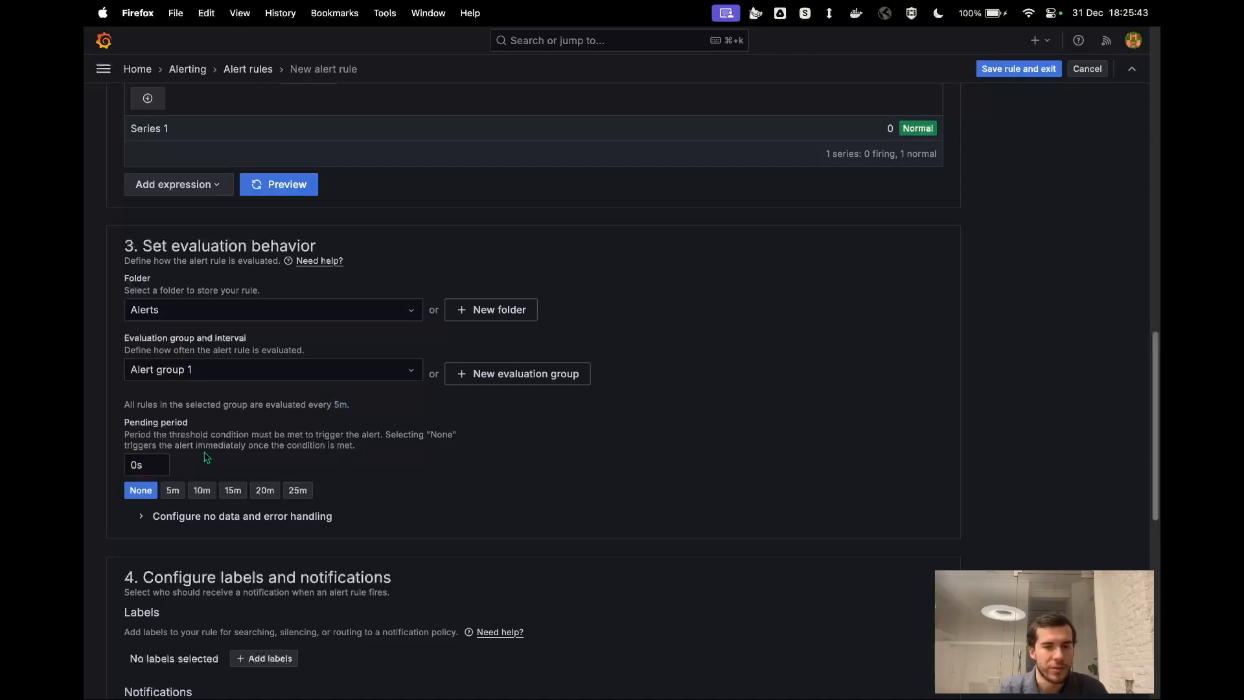
pyautogui.click(173, 490)
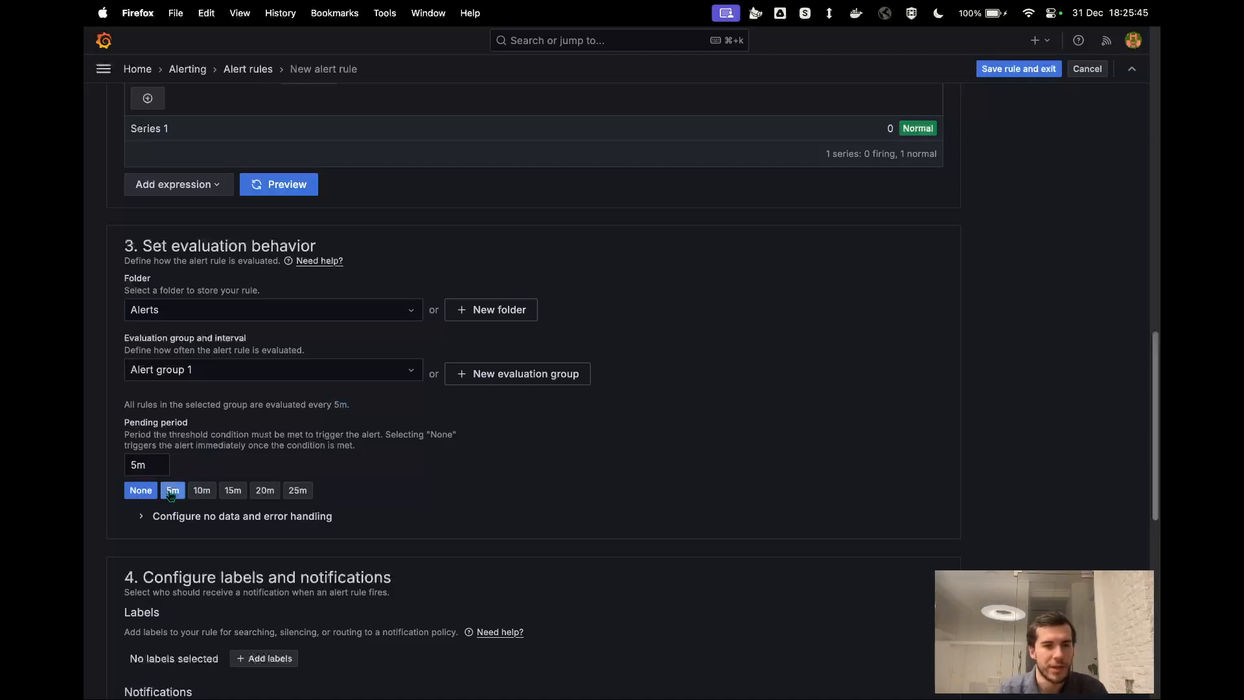
pyautogui.click(237, 447)
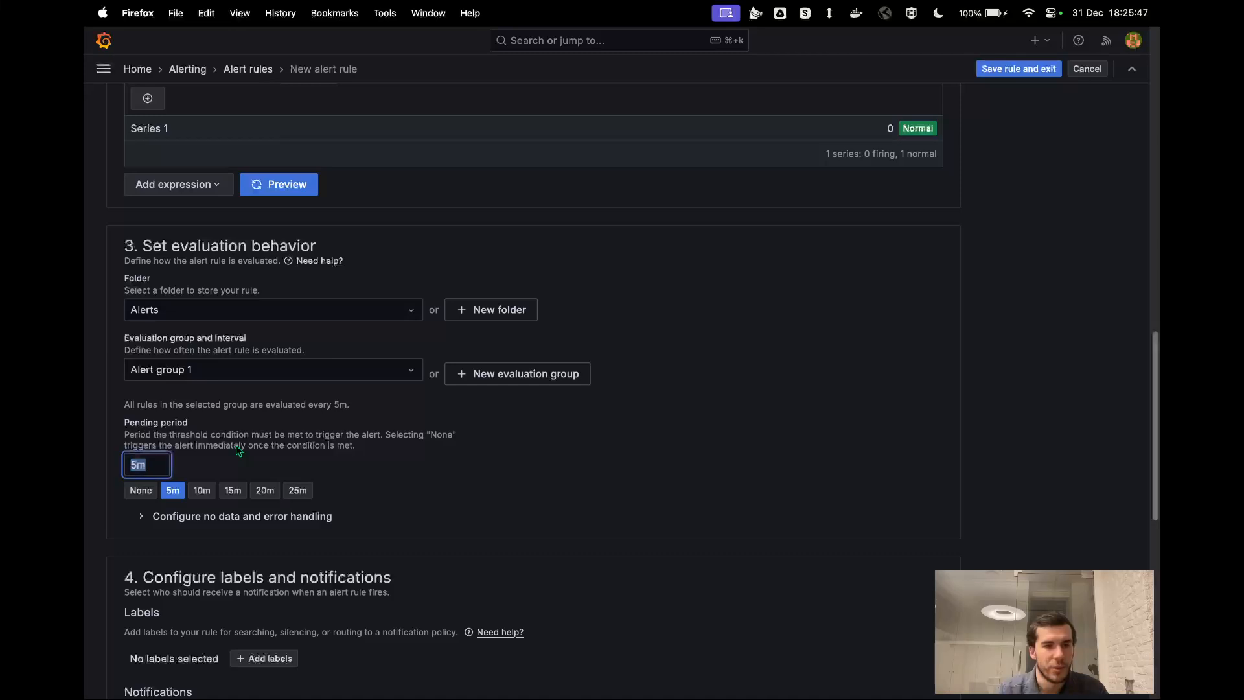
pyautogui.click(162, 464)
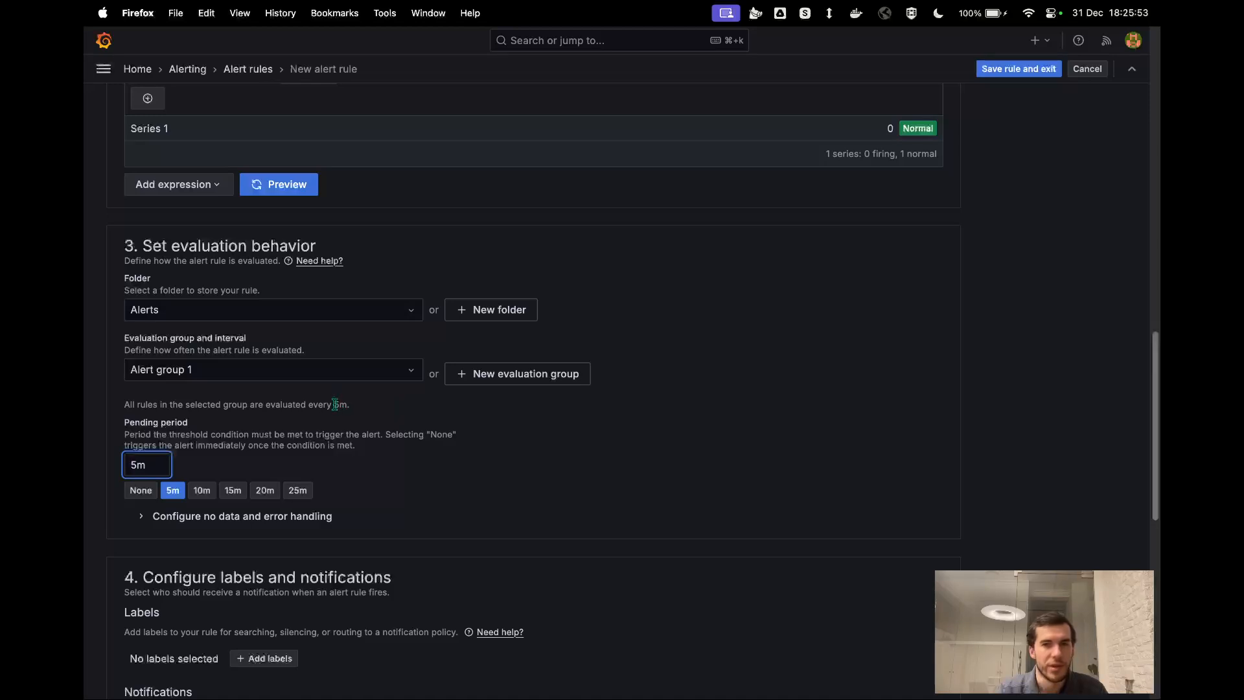
pyautogui.click(148, 492)
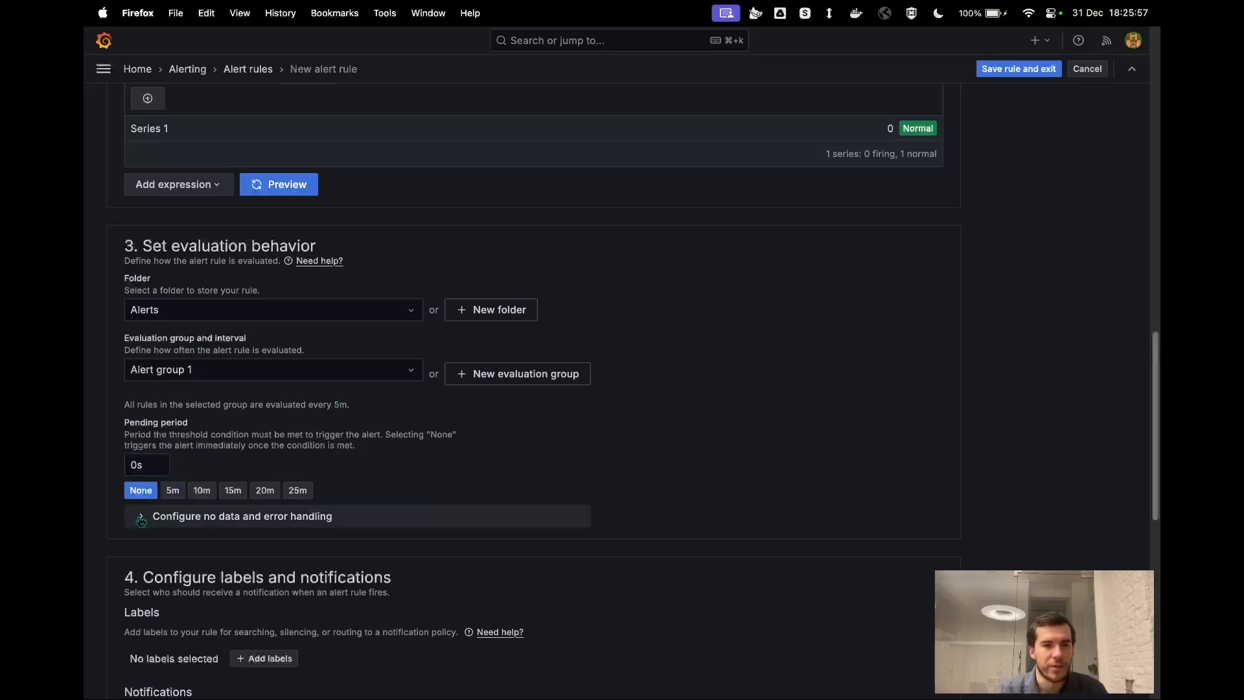
# Expand the no data and error handling settings and set the alert state for no data or null values to Alerting.
pyautogui.click(140, 518)
pyautogui.scroll(-2, 141, 520)
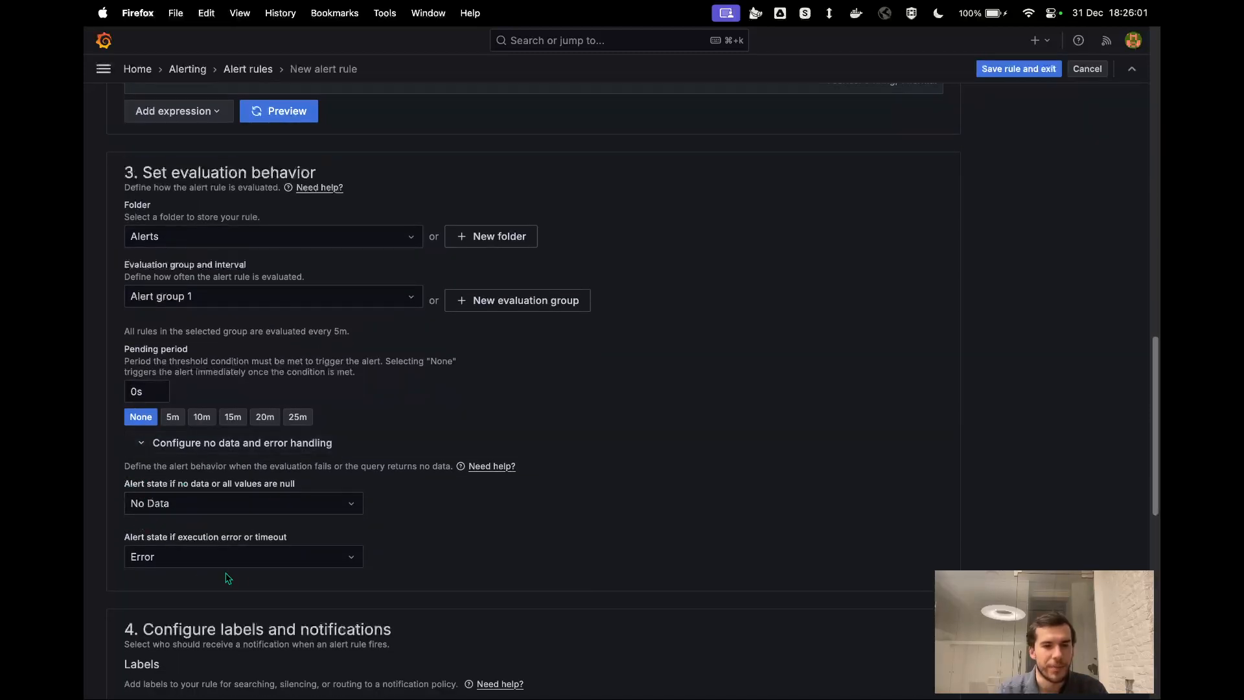
pyautogui.scroll(10, 273, 488)
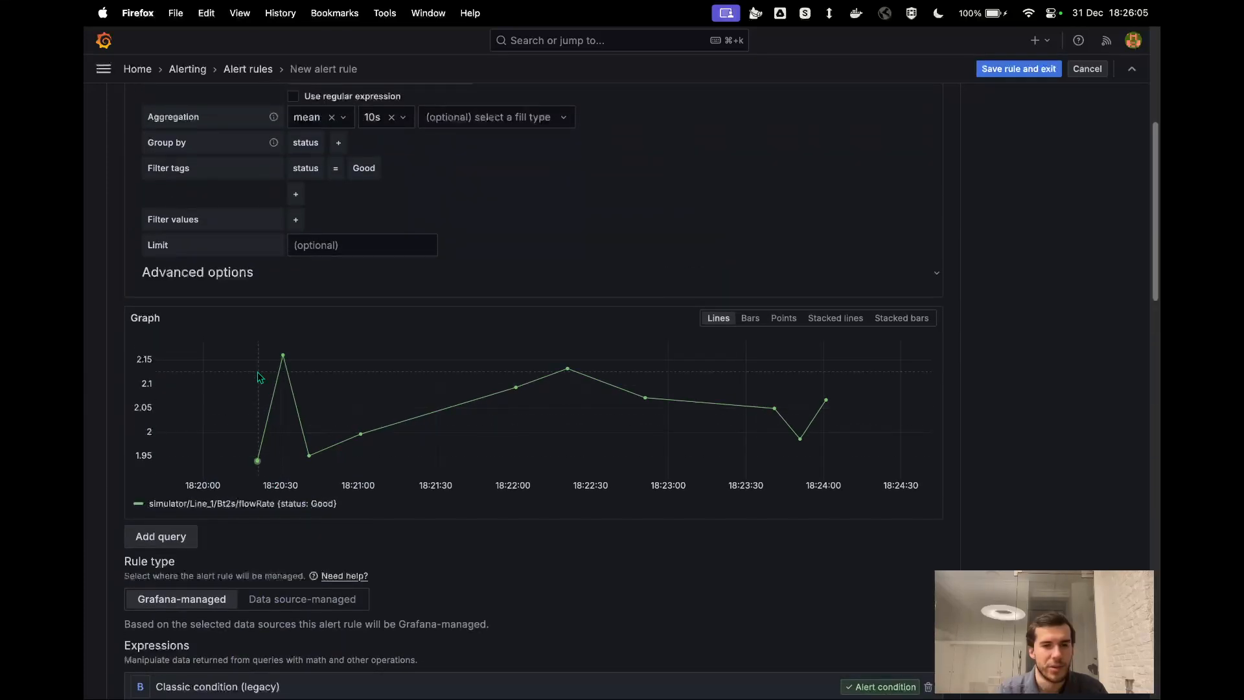
pyautogui.scroll(3, 235, 329)
pyautogui.scroll(2, 234, 329)
pyautogui.scroll(-3, 236, 327)
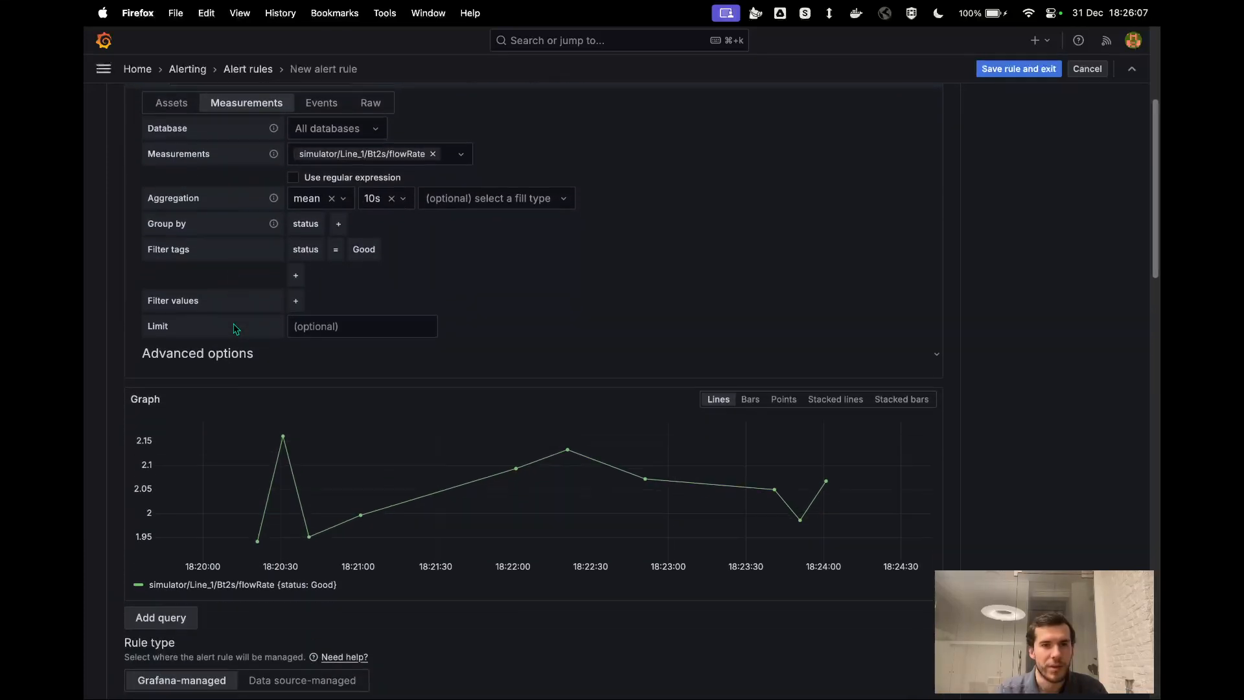
pyautogui.scroll(-15, 671, 522)
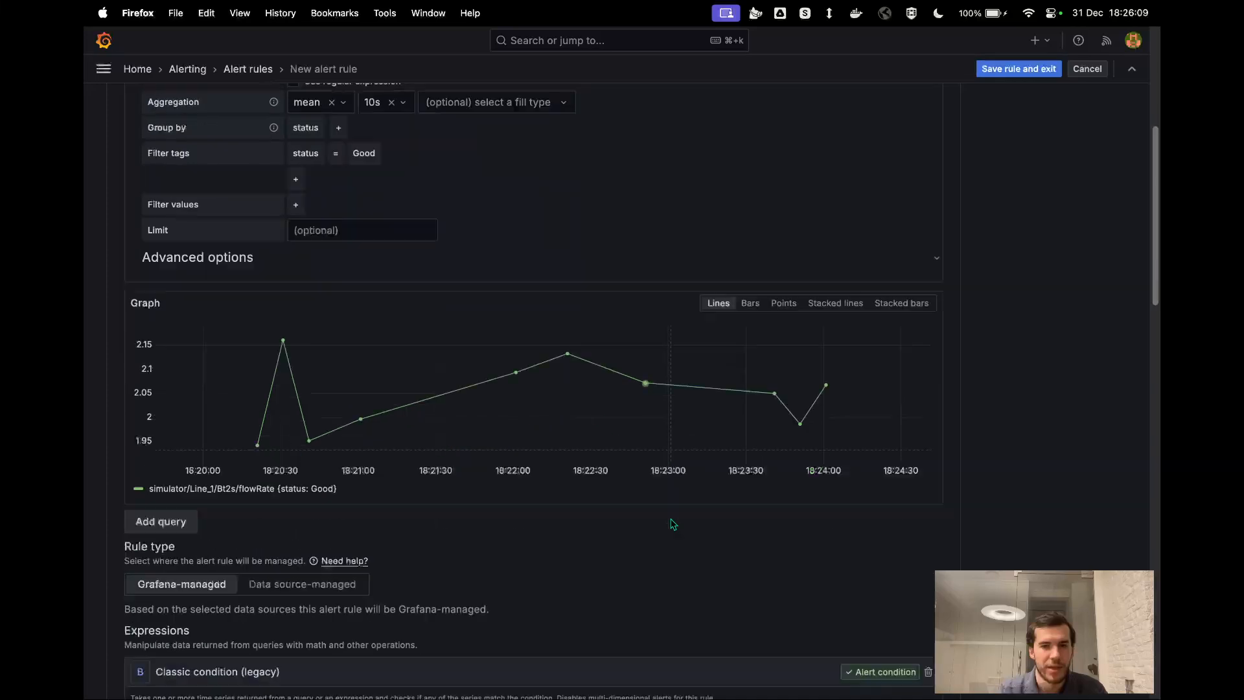
pyautogui.scroll(-2, 672, 523)
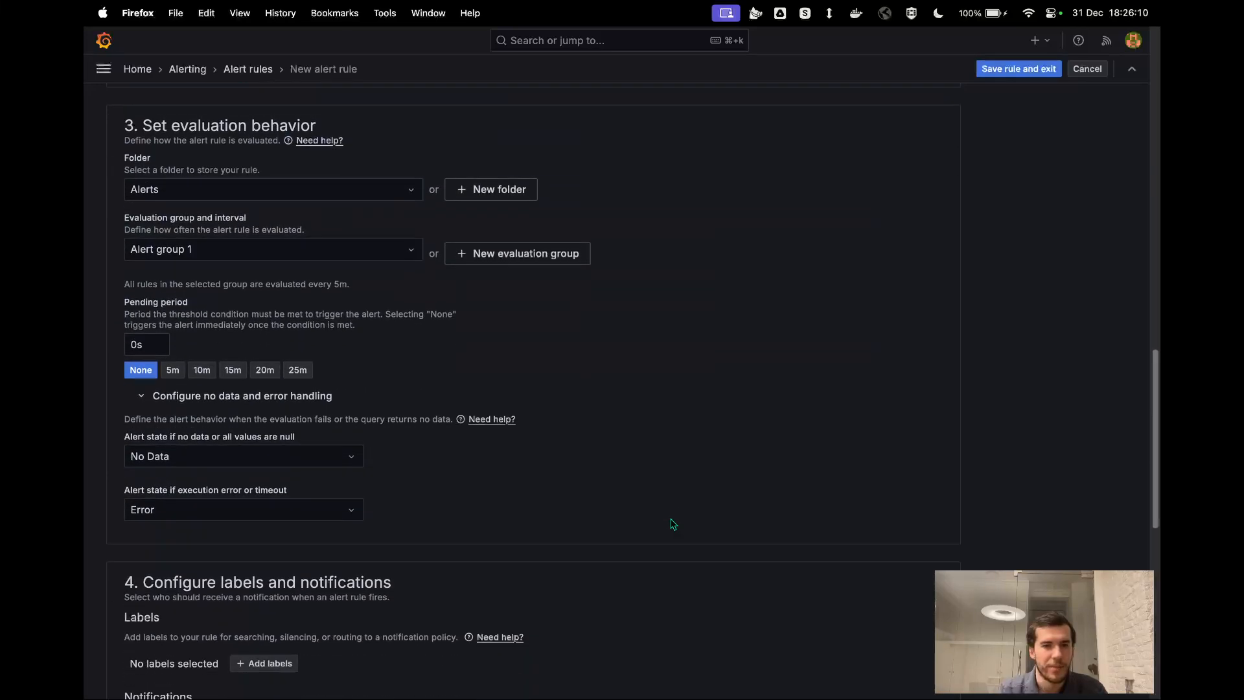
pyautogui.click(307, 453)
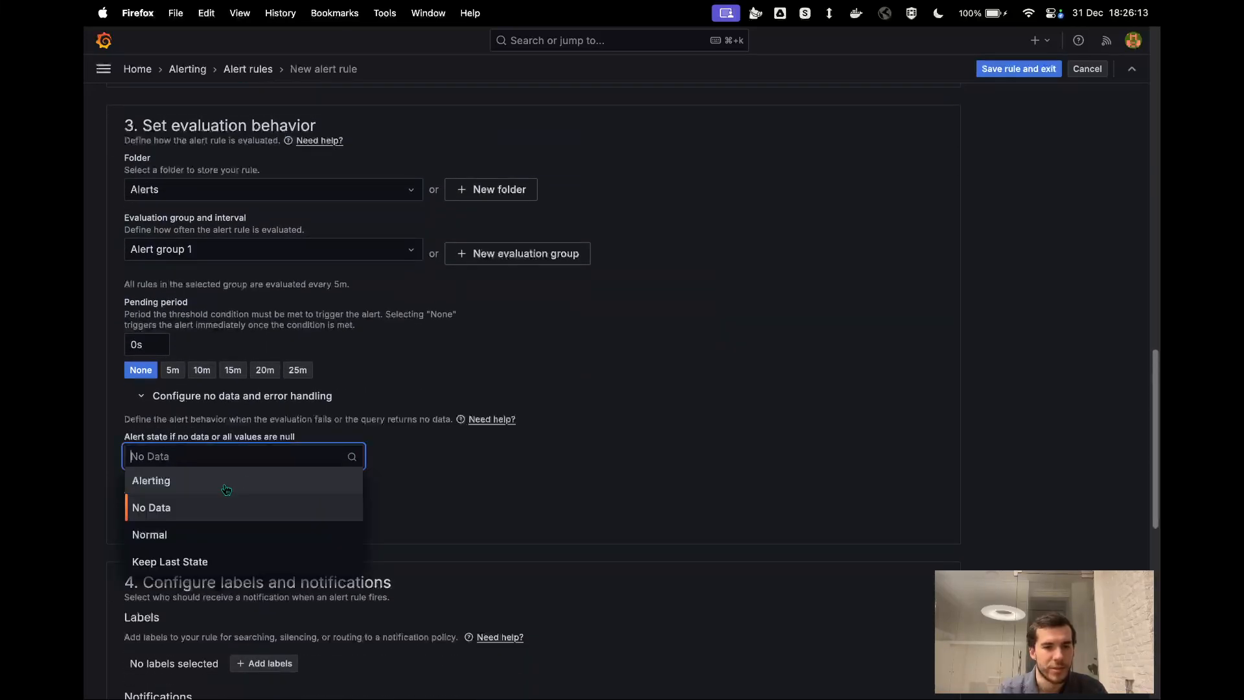
pyautogui.click(225, 489)
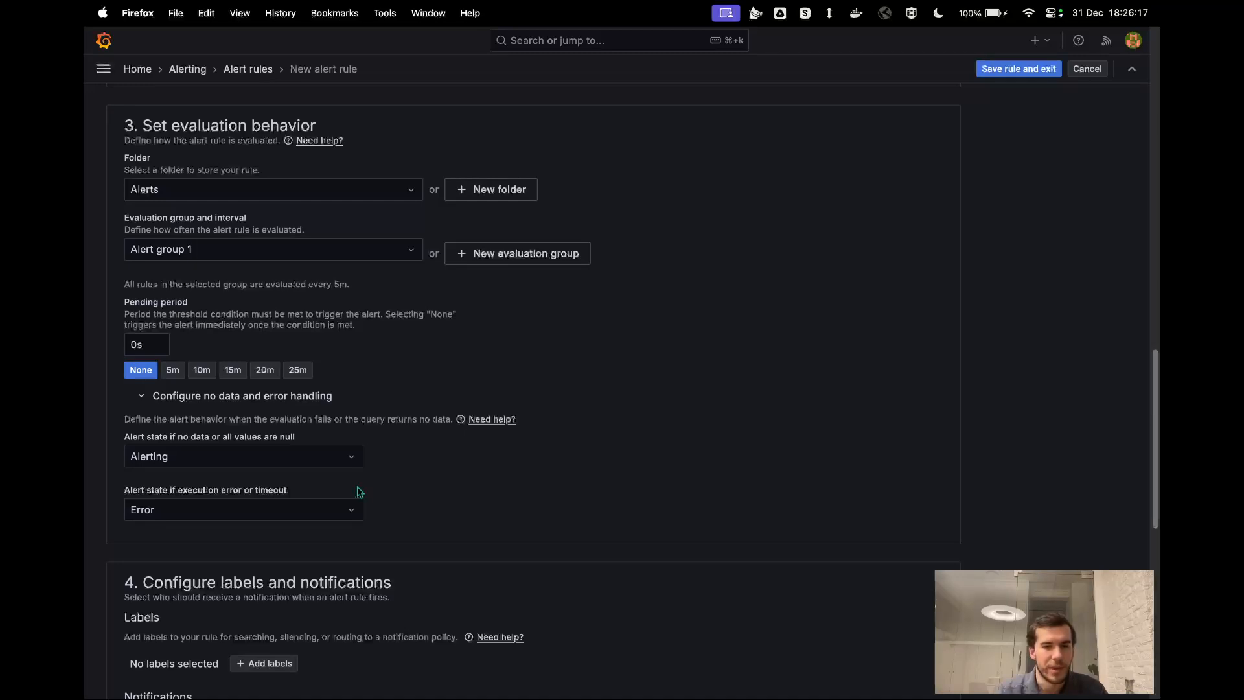
# Set the alert state for an execution error or timeout to Alerting.
pyautogui.click(340, 512)
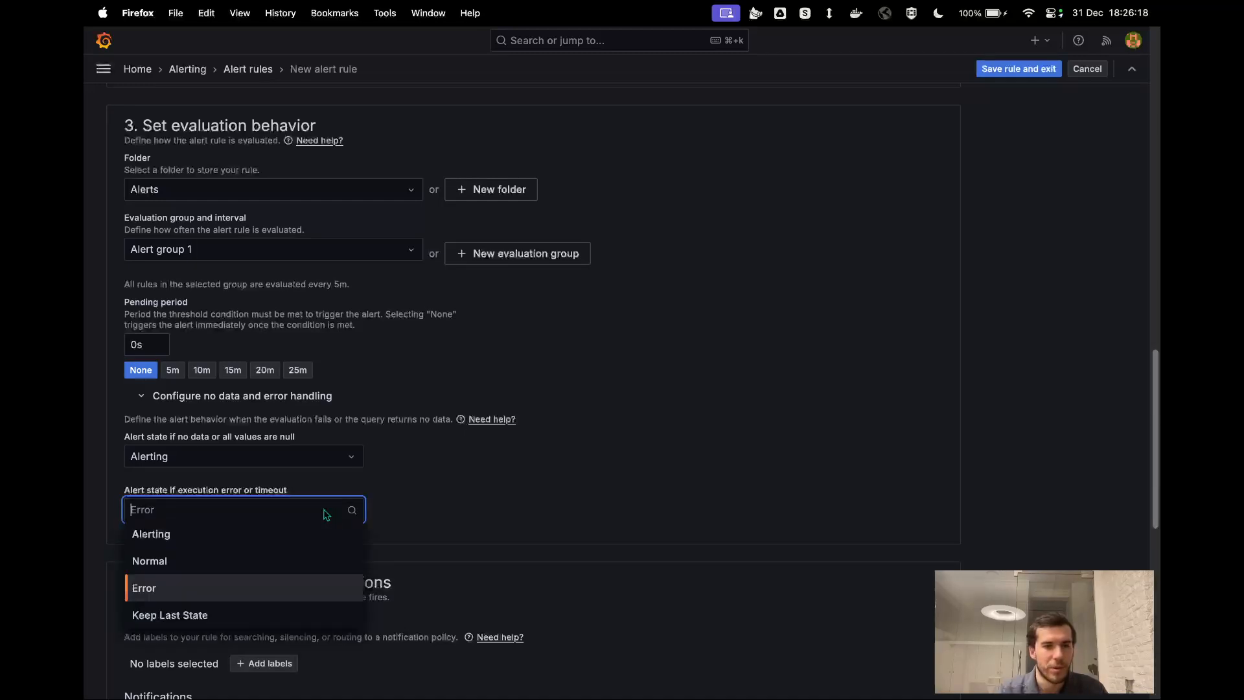
pyautogui.click(259, 532)
pyautogui.click(399, 492)
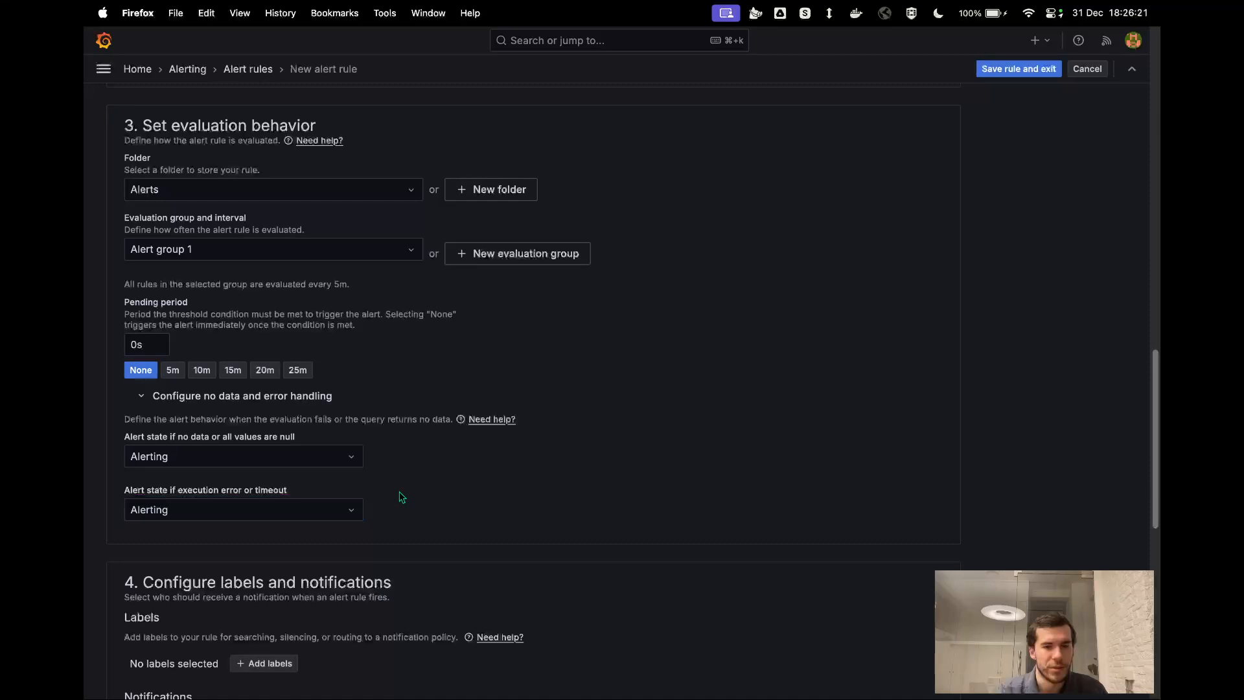
# Link the alert's notification message to the first Flowrate panel of the Factry training videos dashboard.
pyautogui.scroll(-1, 400, 497)
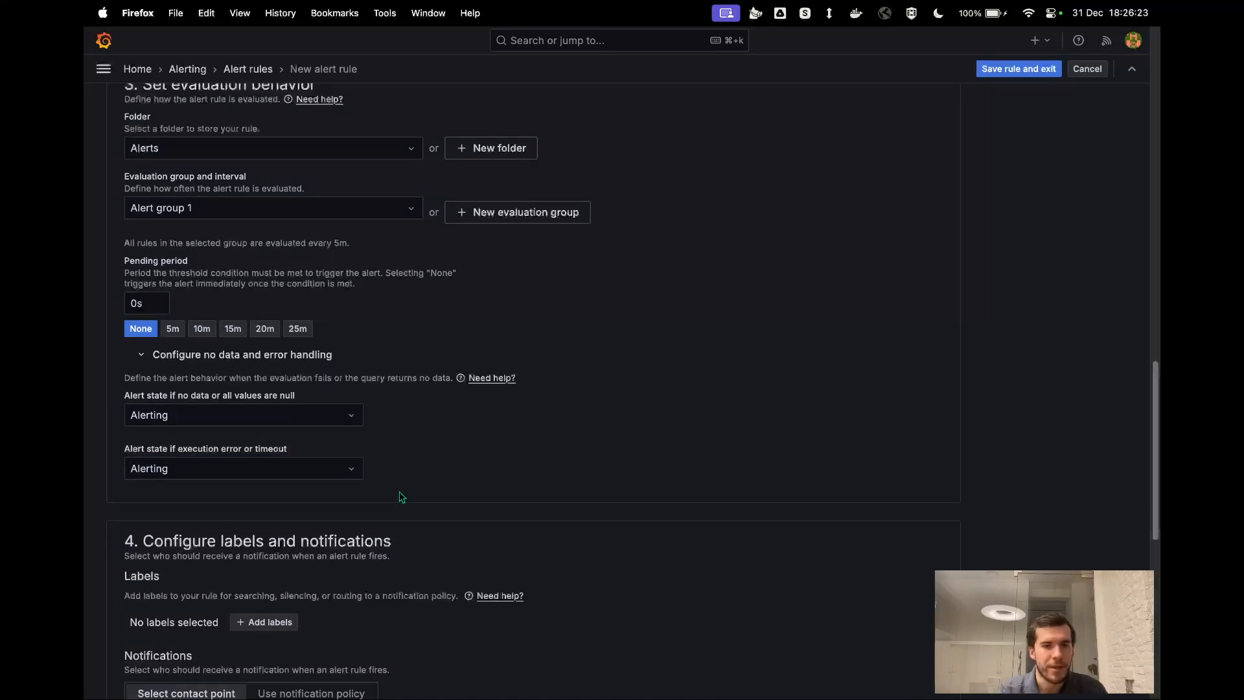
pyautogui.scroll(-10, 400, 497)
pyautogui.scroll(2, 402, 497)
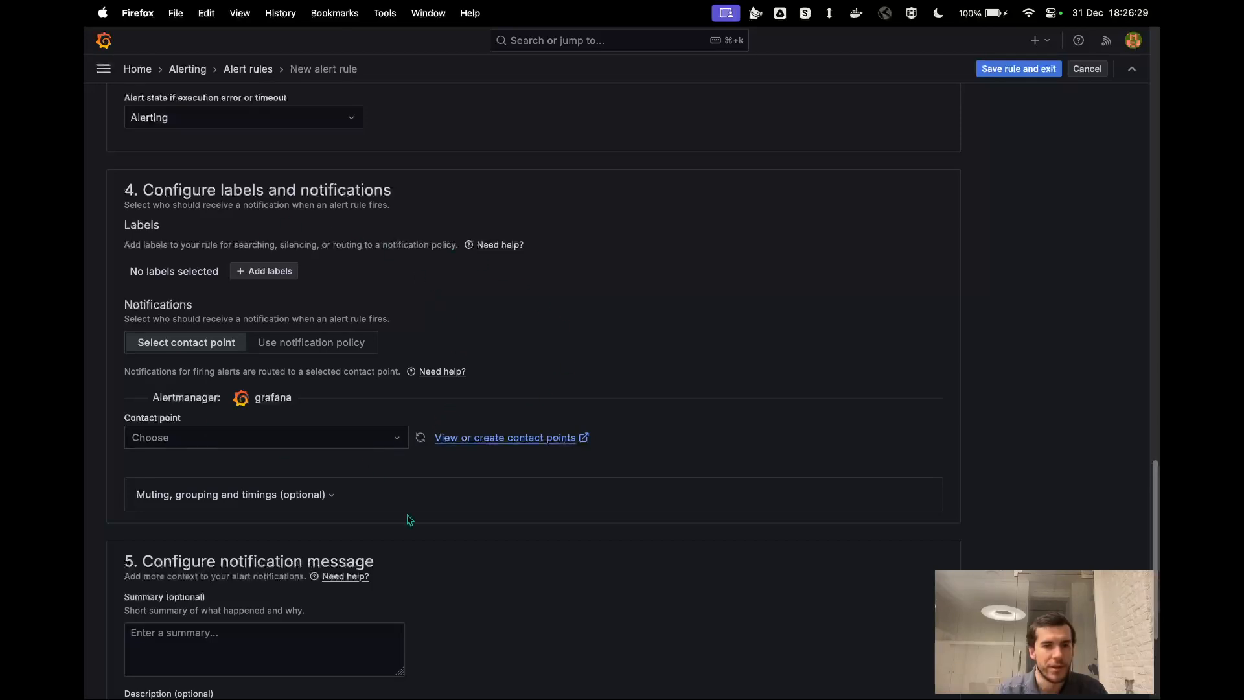
pyautogui.scroll(-5, 410, 520)
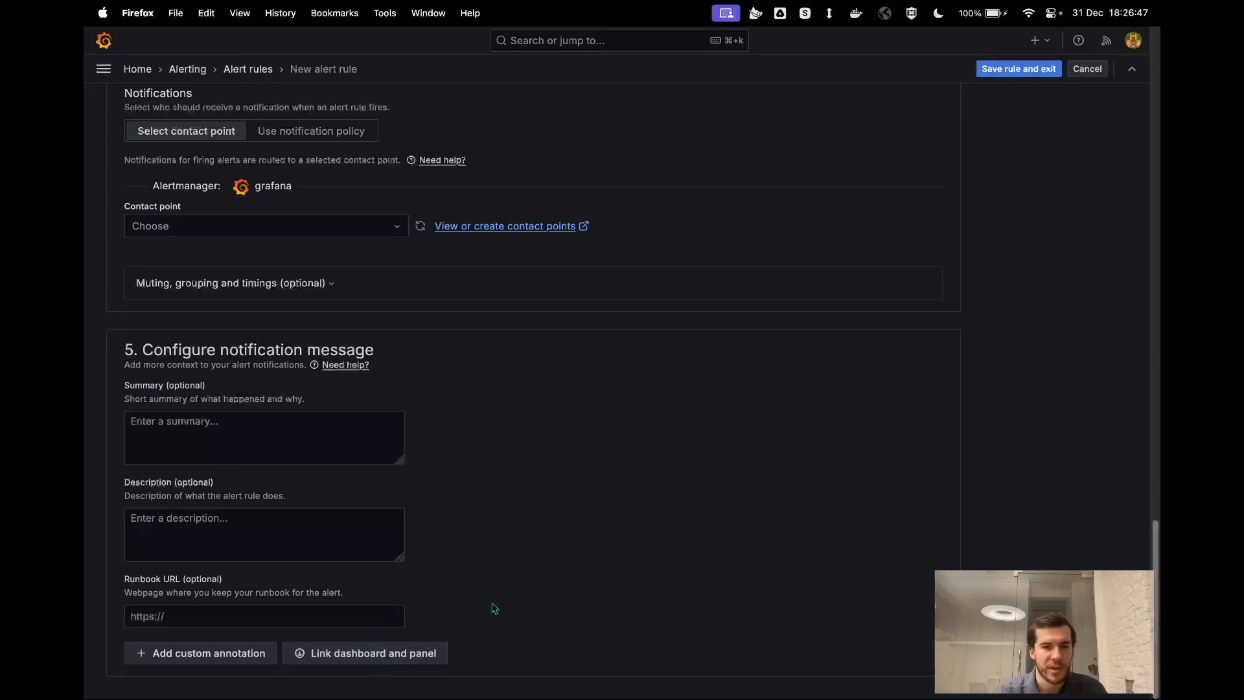
pyautogui.click(418, 653)
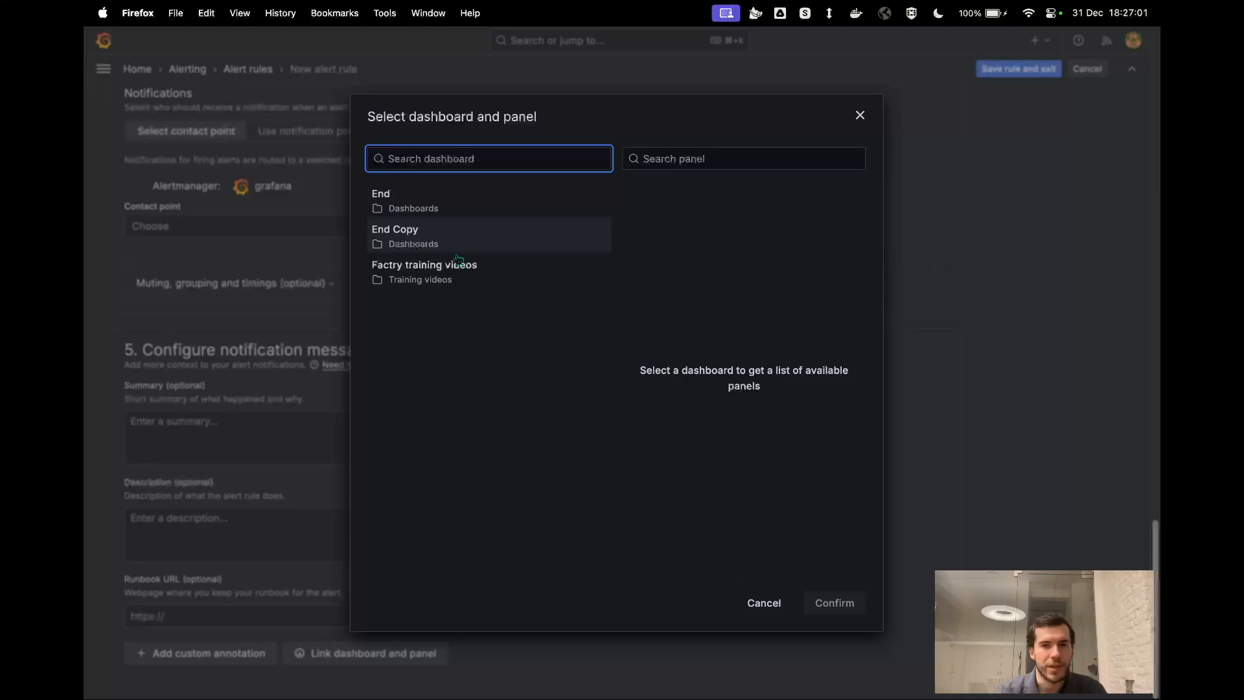
pyautogui.click(434, 277)
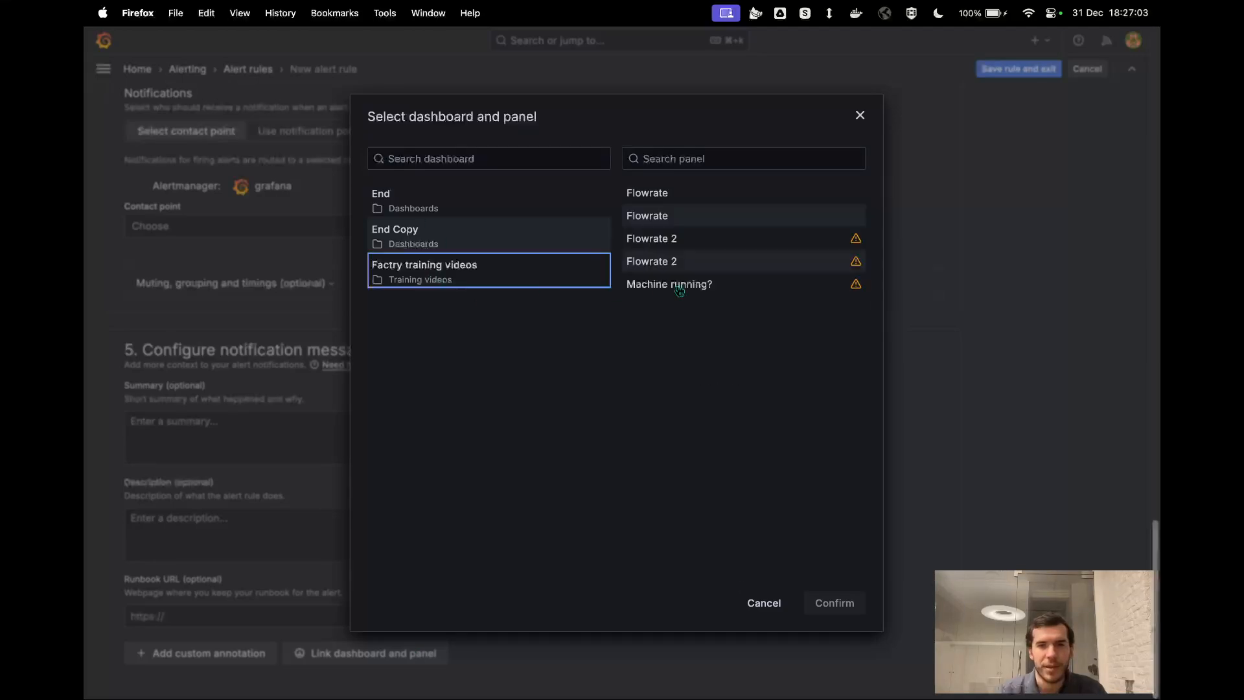
pyautogui.click(705, 197)
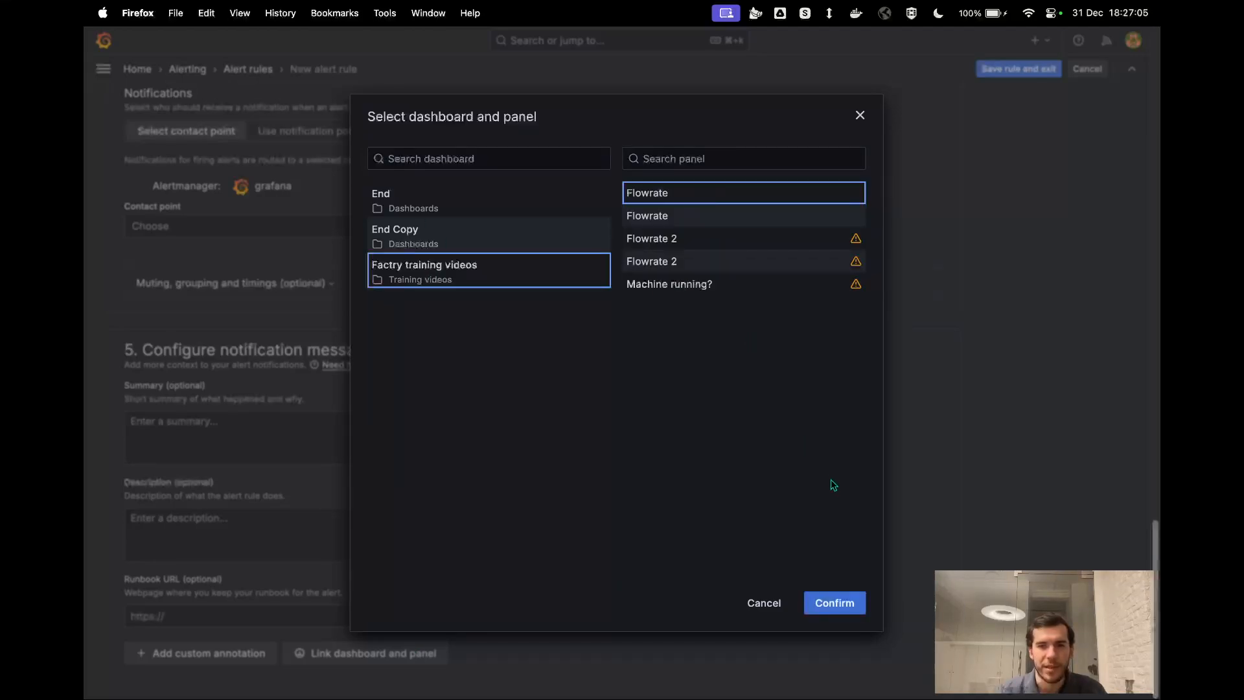
pyautogui.click(837, 609)
pyautogui.scroll(-2, 624, 648)
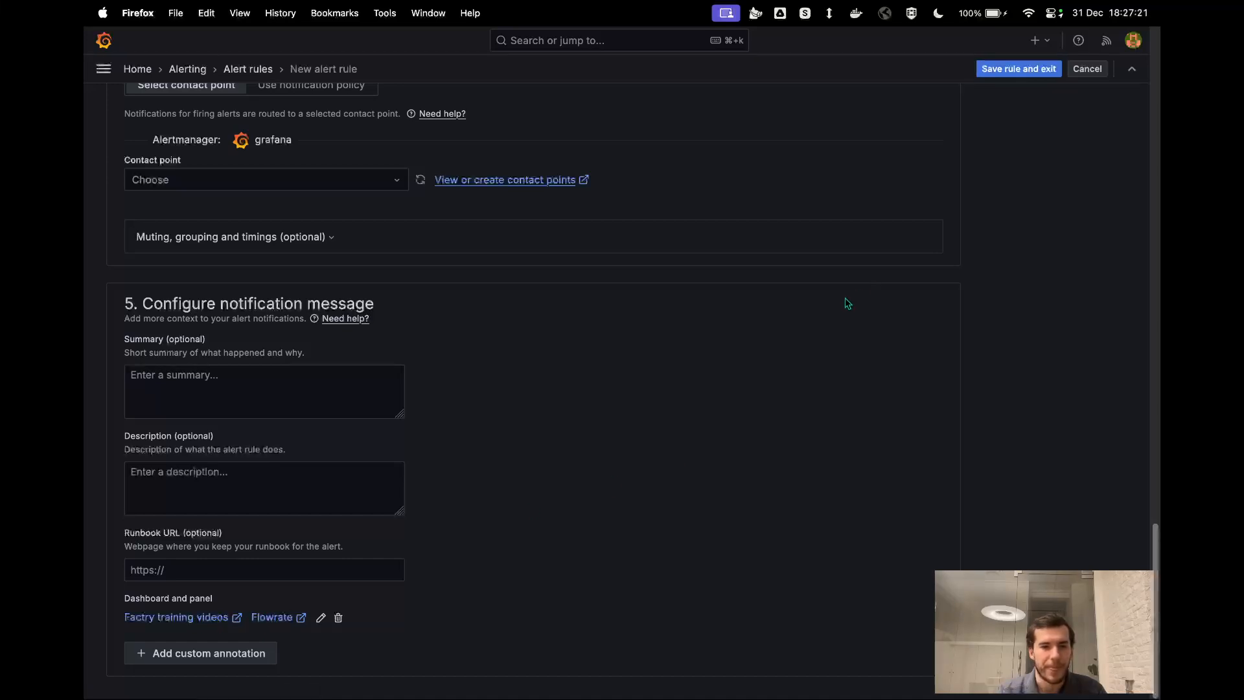
# Try to save the alert rule and exit without choosing a contact point.
pyautogui.scroll(2, 848, 303)
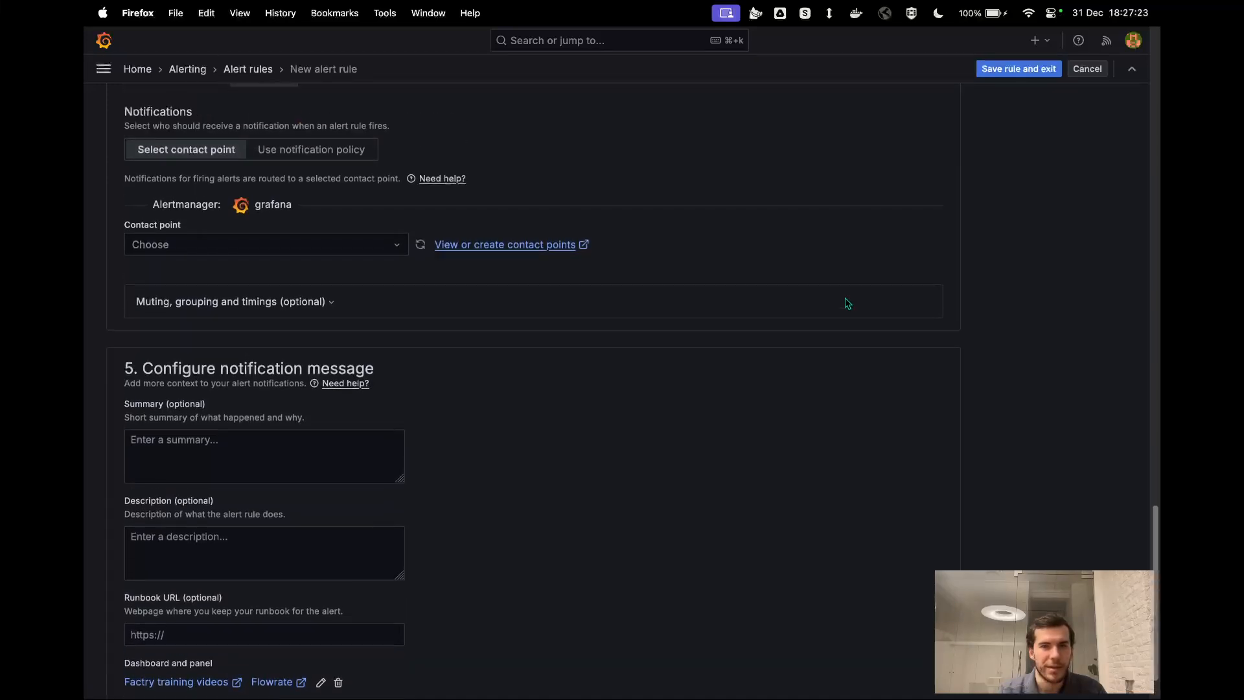
pyautogui.scroll(20, 848, 303)
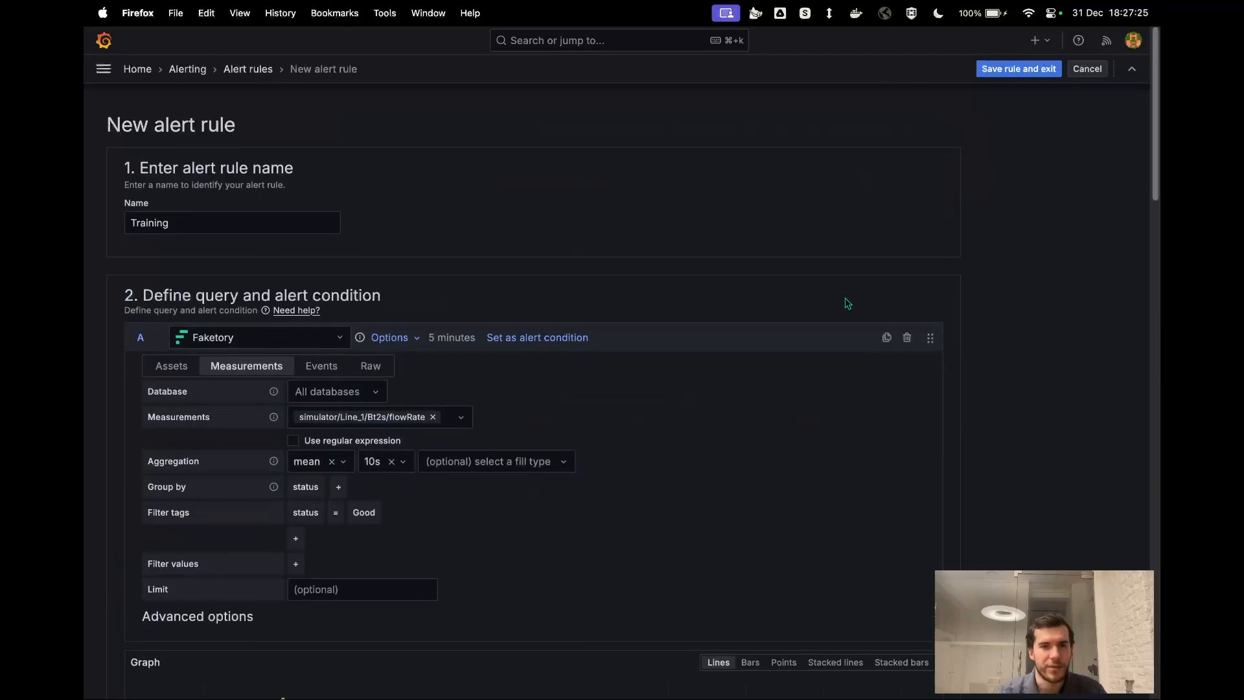
pyautogui.click(1013, 71)
# Choose grafana-default-email as the notification contact point and save the alert rule.
pyautogui.scroll(-20, 989, 249)
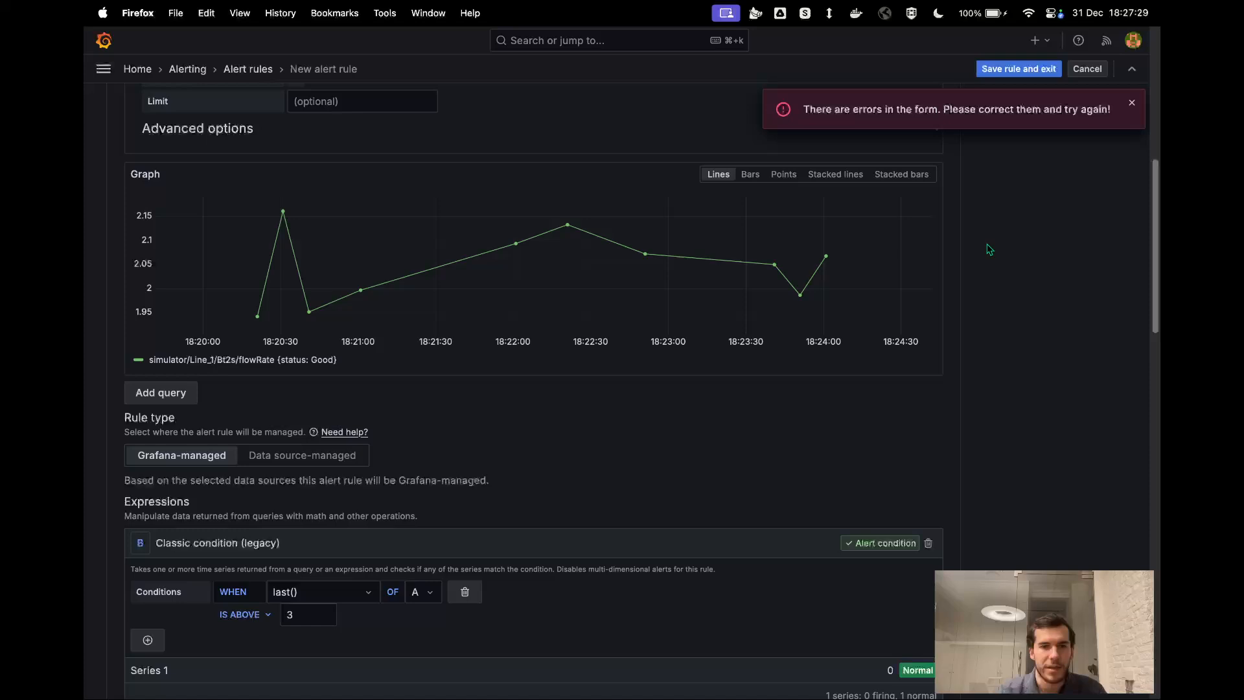
pyautogui.scroll(-5, 990, 250)
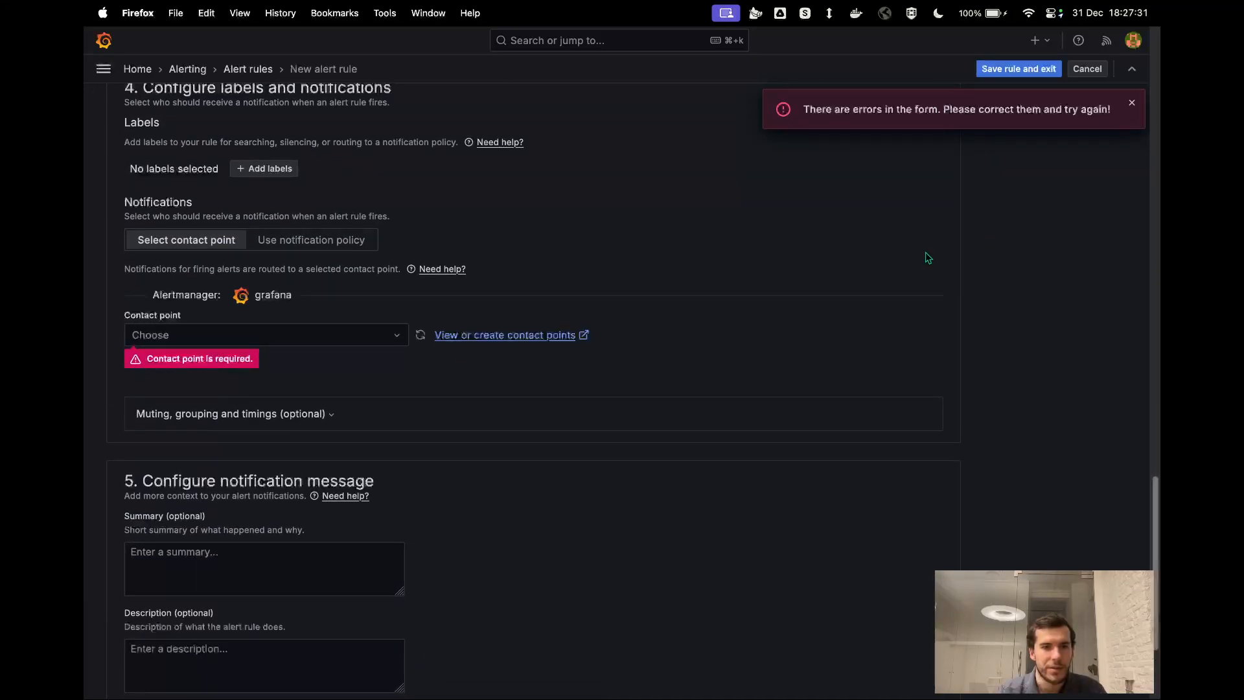
pyautogui.click(342, 337)
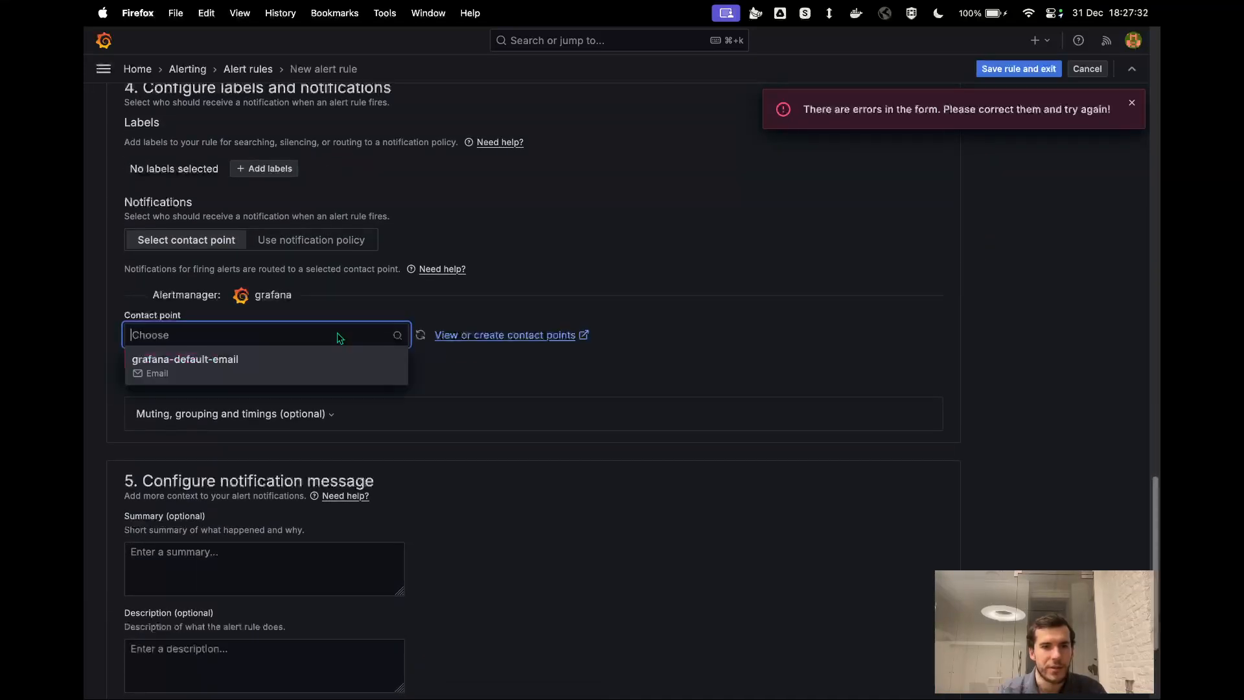
pyautogui.click(254, 367)
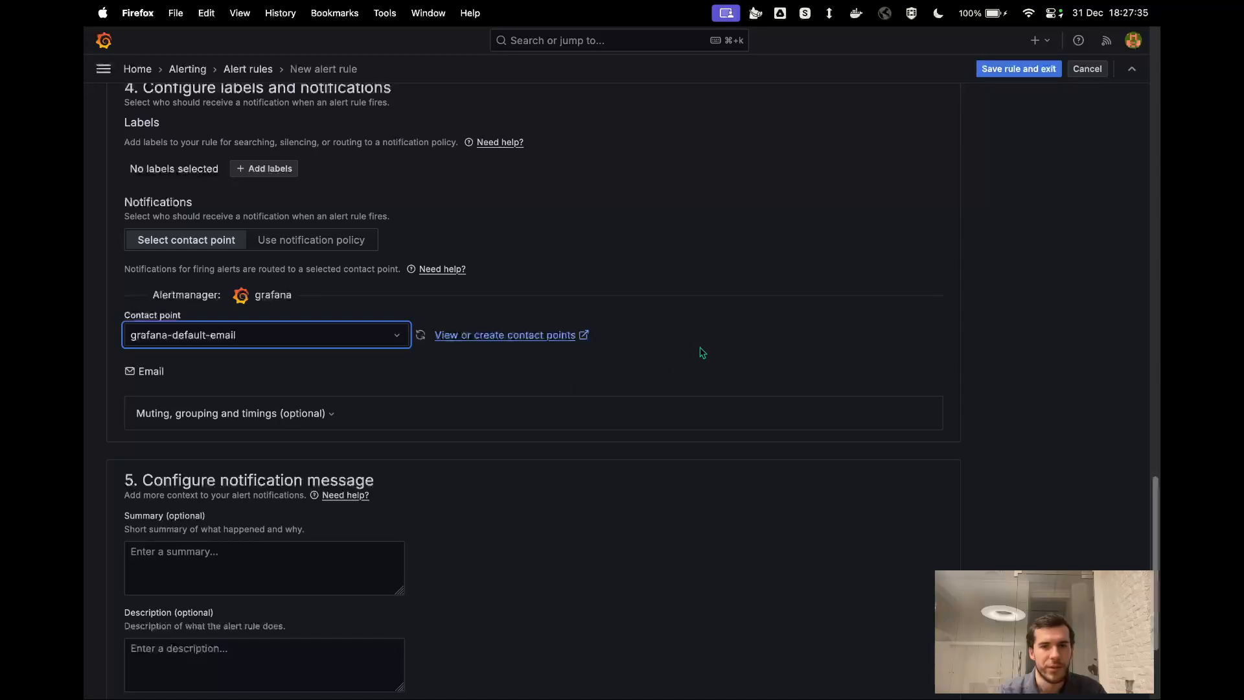
pyautogui.click(1015, 70)
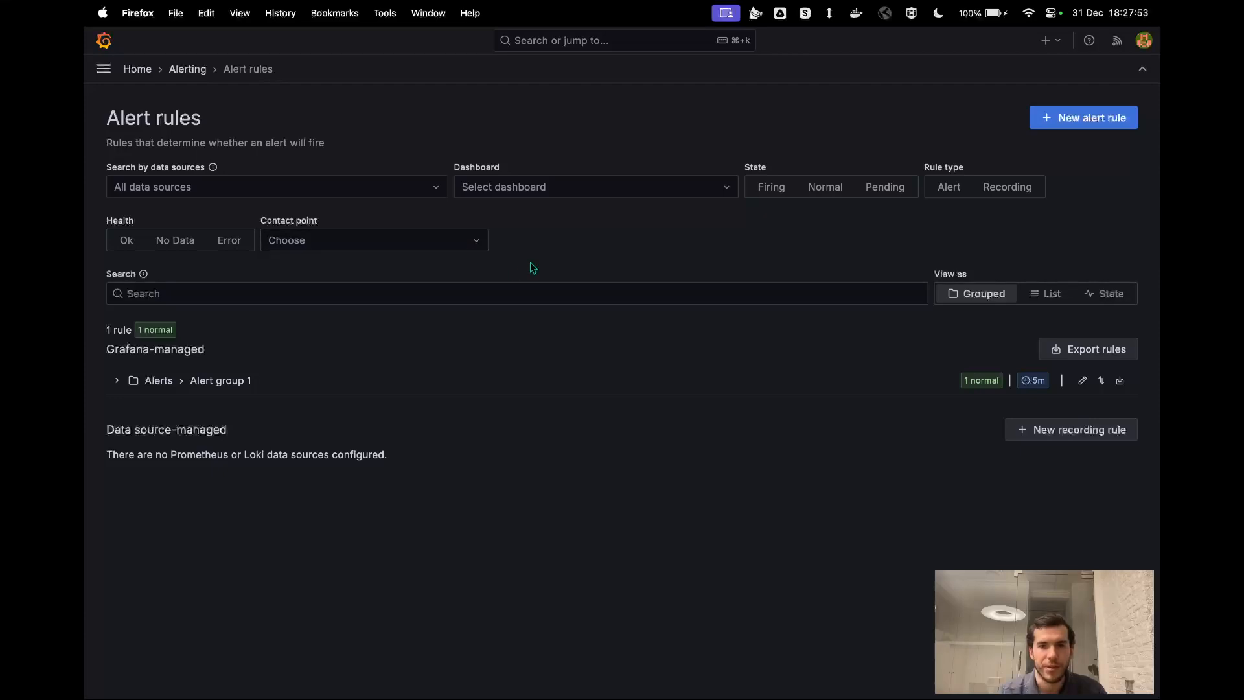
# Examine the dashboard and data source filter choices for the alert rules list without applying any of them.
pyautogui.click(539, 188)
pyautogui.click(499, 161)
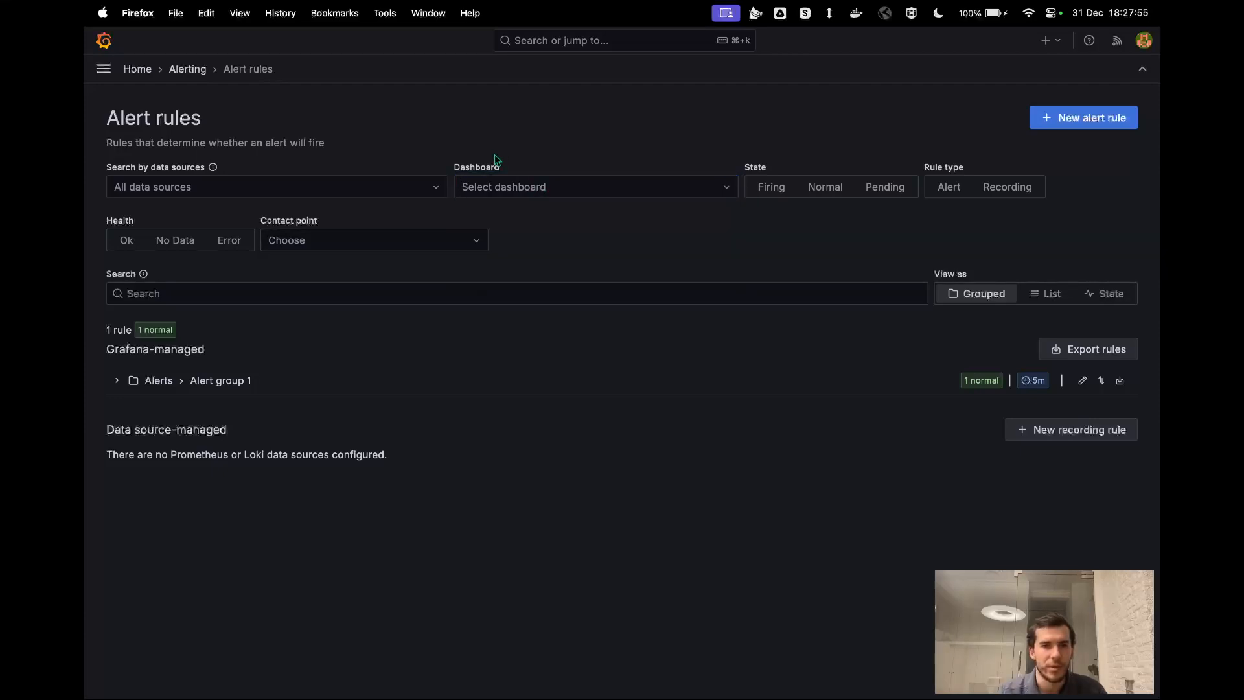
pyautogui.click(395, 195)
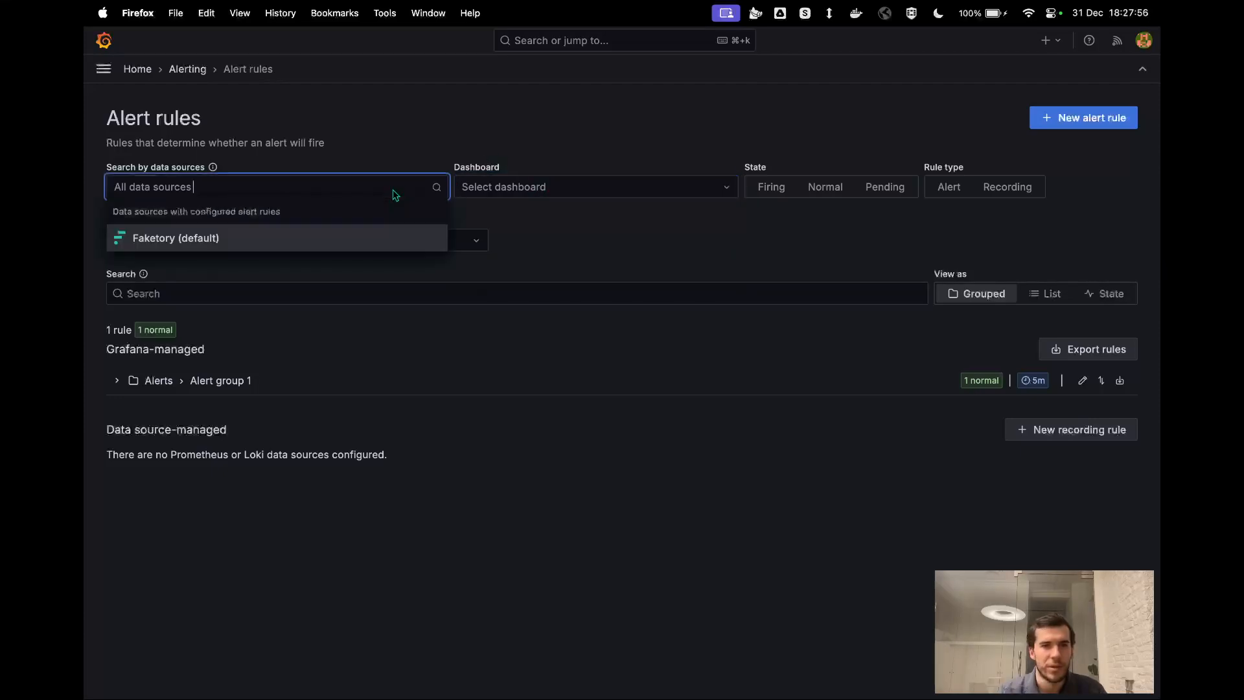
pyautogui.click(418, 138)
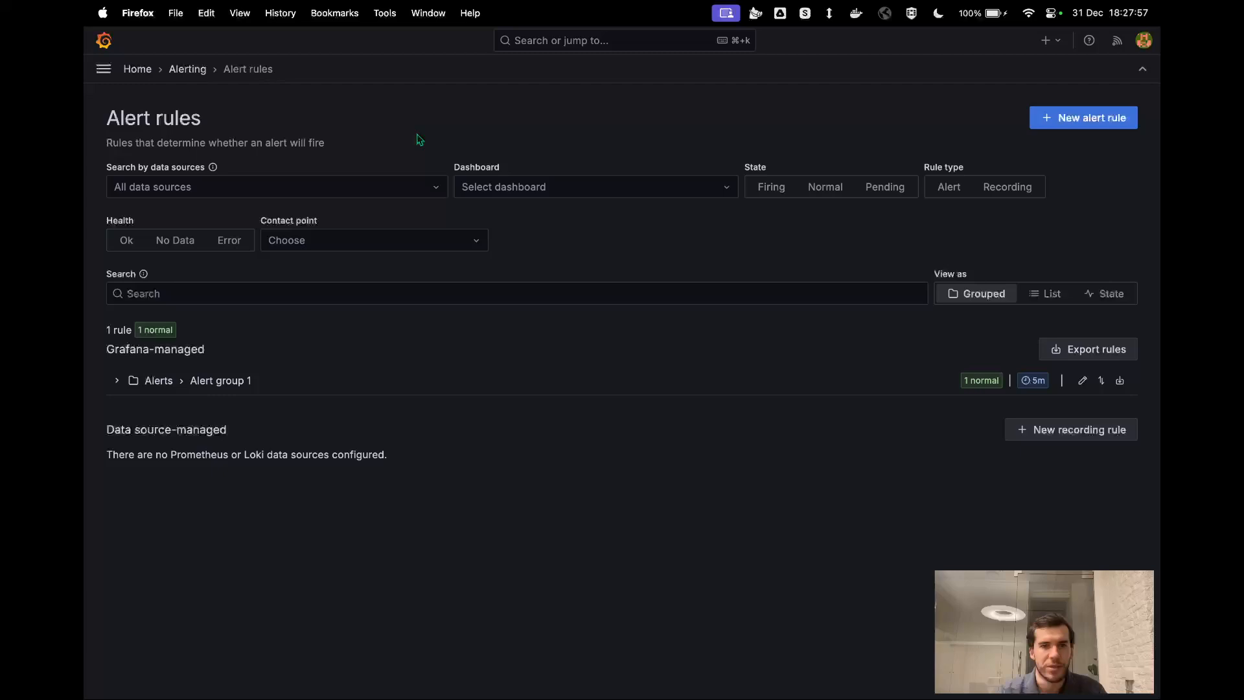
# Filter the alert rules by the Firing and Normal states, and clear the filters.
pyautogui.click(774, 189)
pyautogui.click(844, 192)
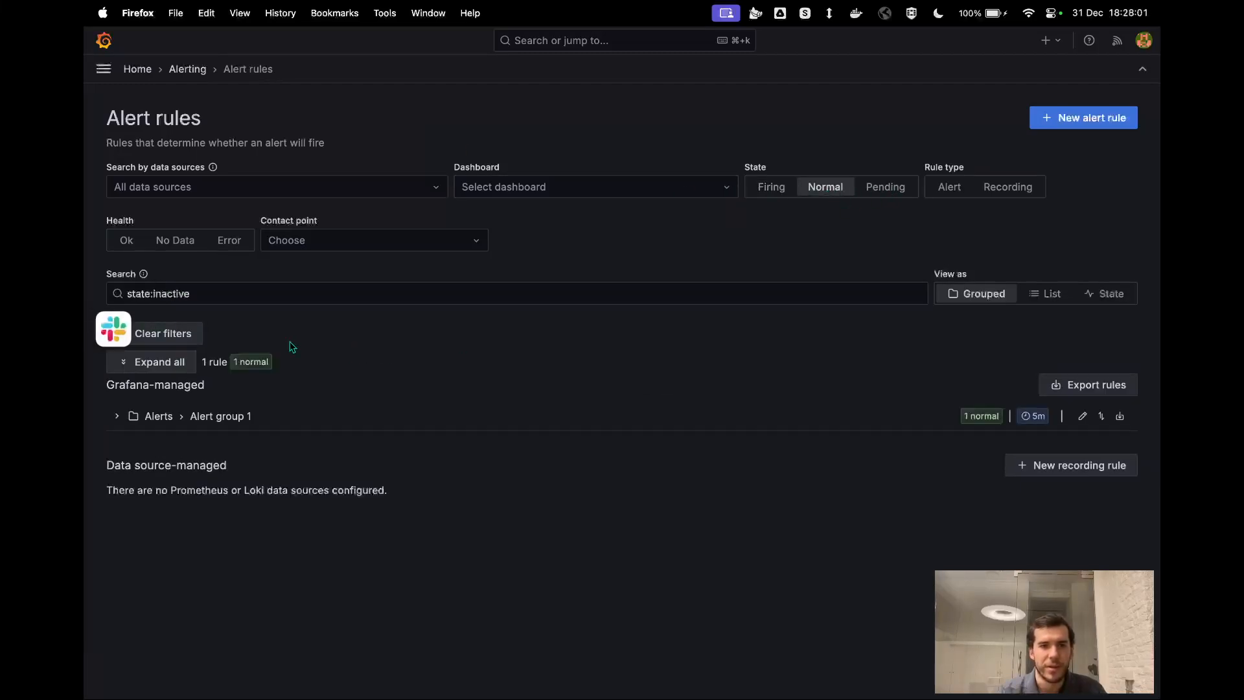
pyautogui.click(182, 334)
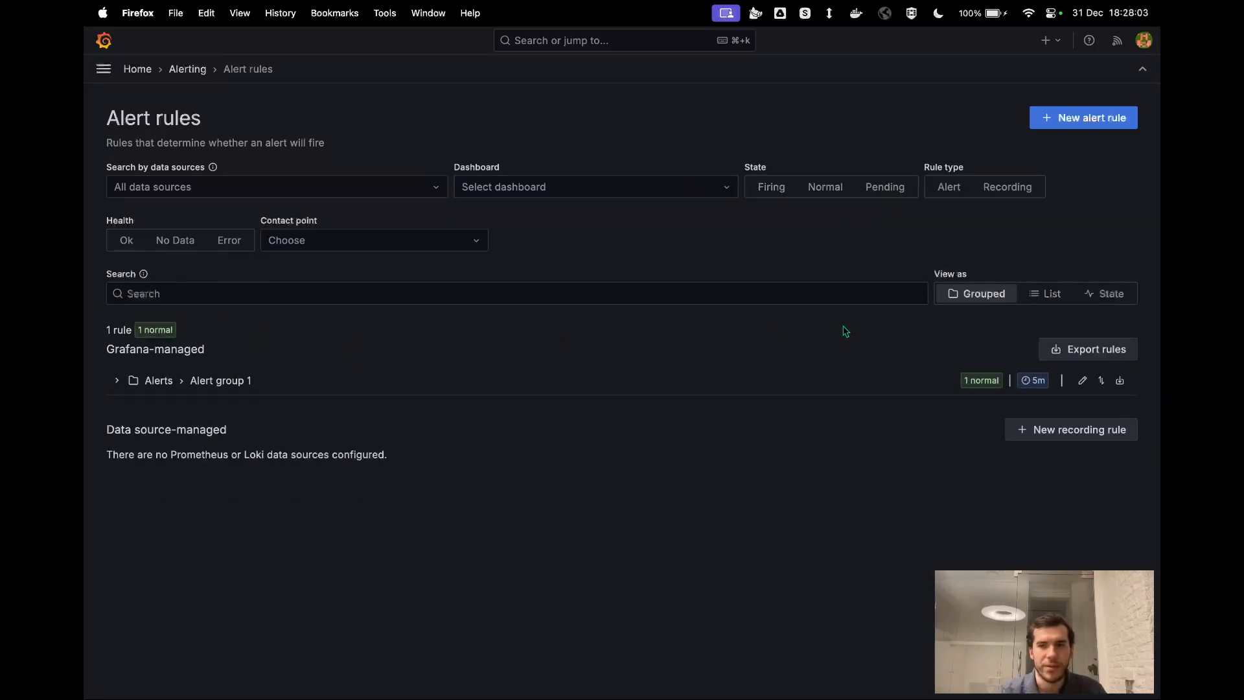
# View the alert rules by state with the Normal group expanded, and switch to the alerting presentation slides.
pyautogui.click(1109, 295)
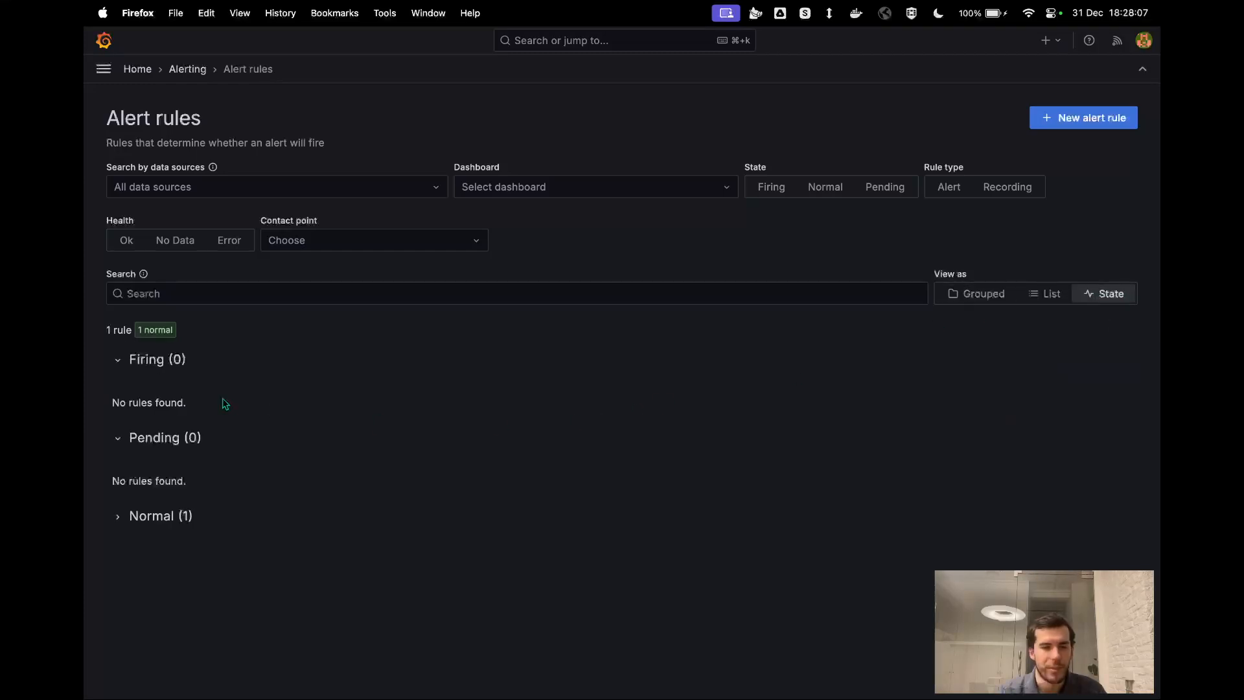
pyautogui.click(119, 518)
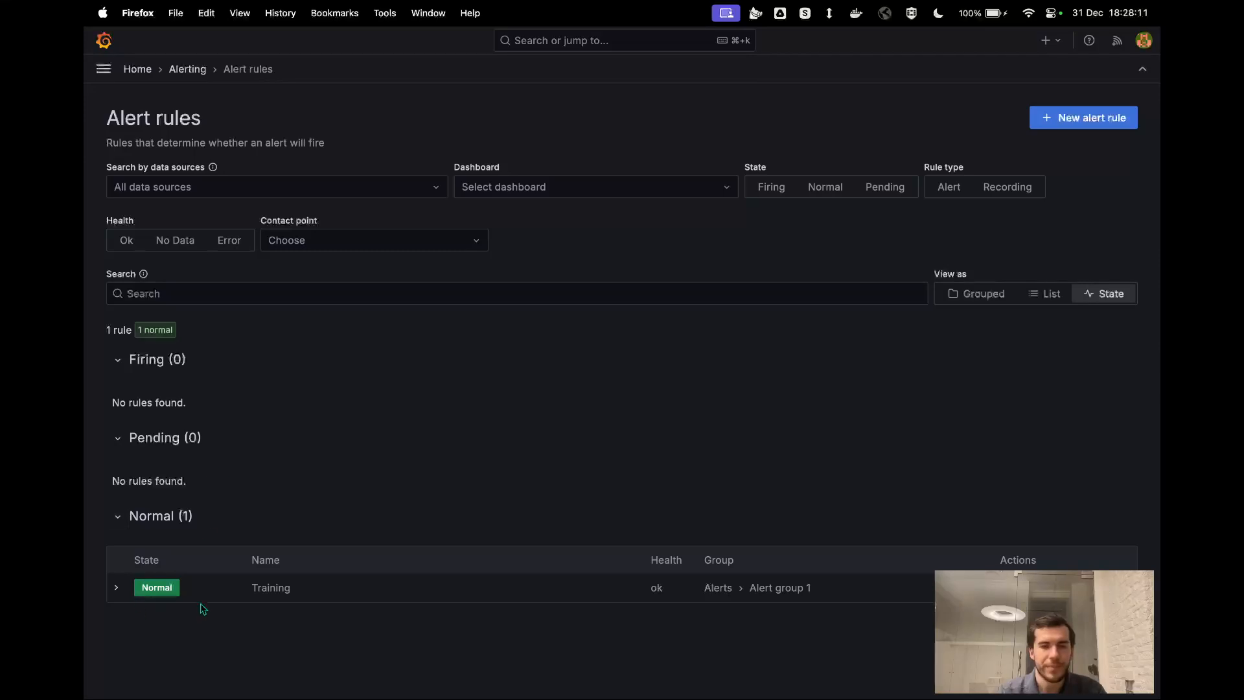
pyautogui.hotkey('ctrl', 'Left')
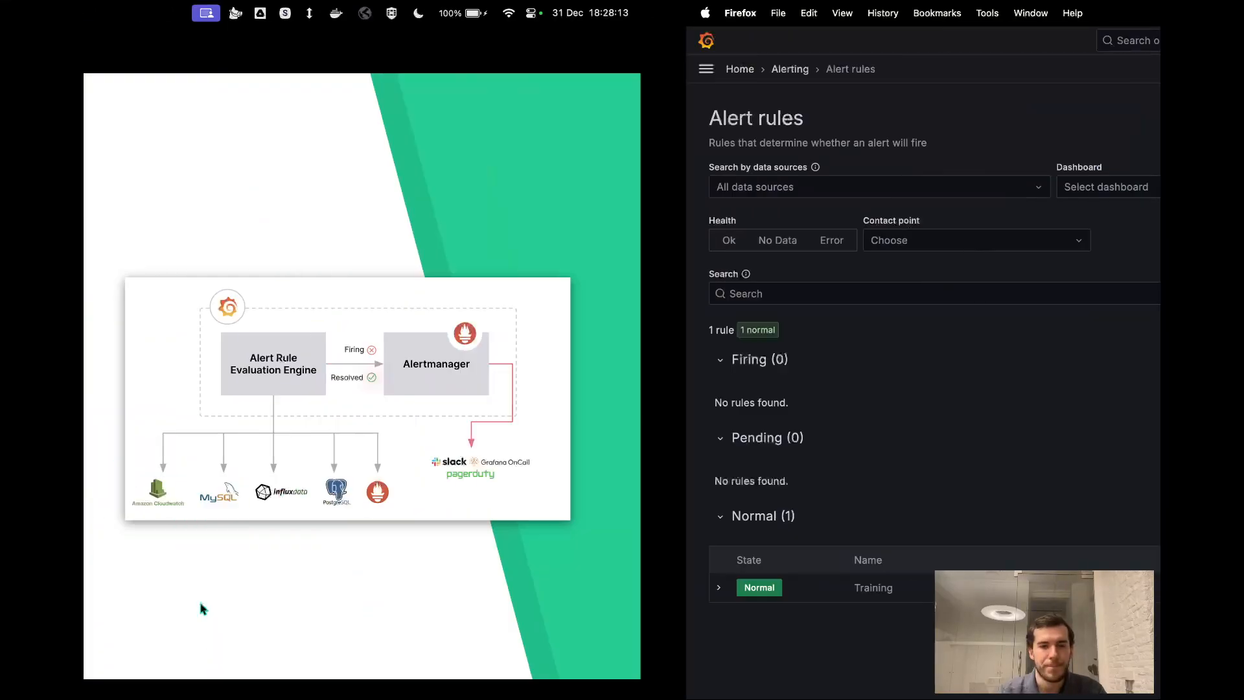